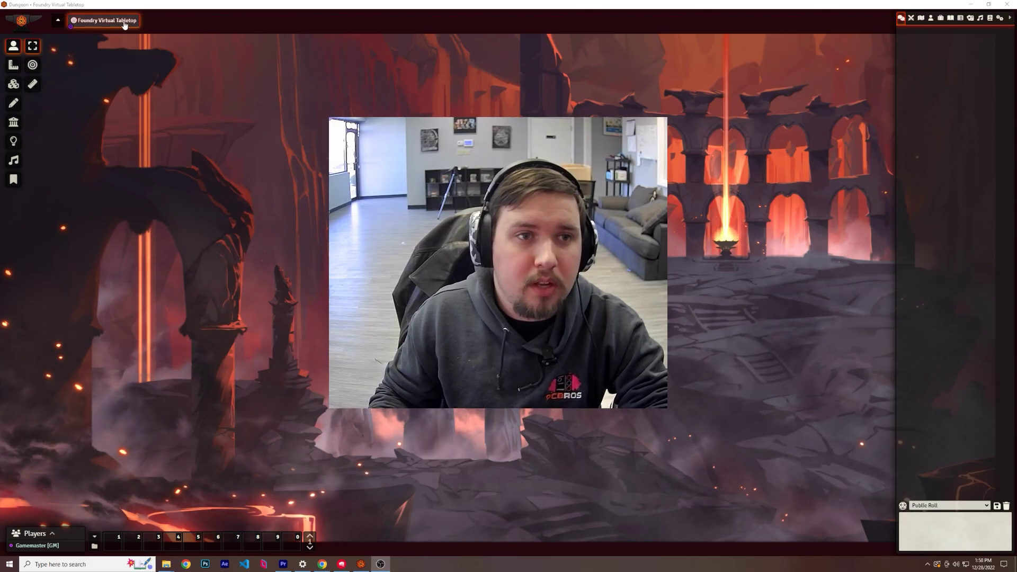
Step: Select both tokens on the scene and move them together slightly downward
right_click(118, 22)
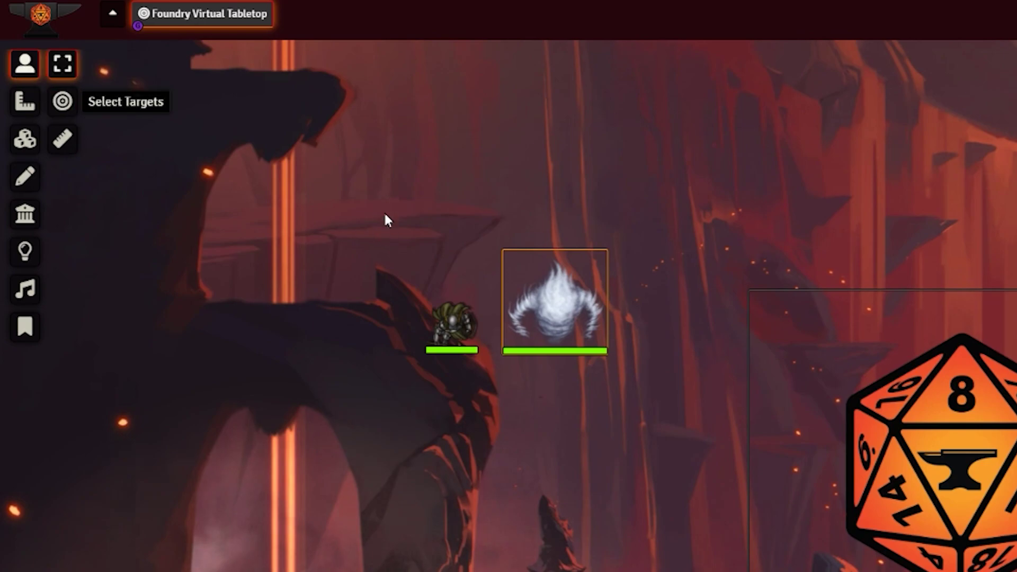
left_click_drag(230, 137, 383, 236)
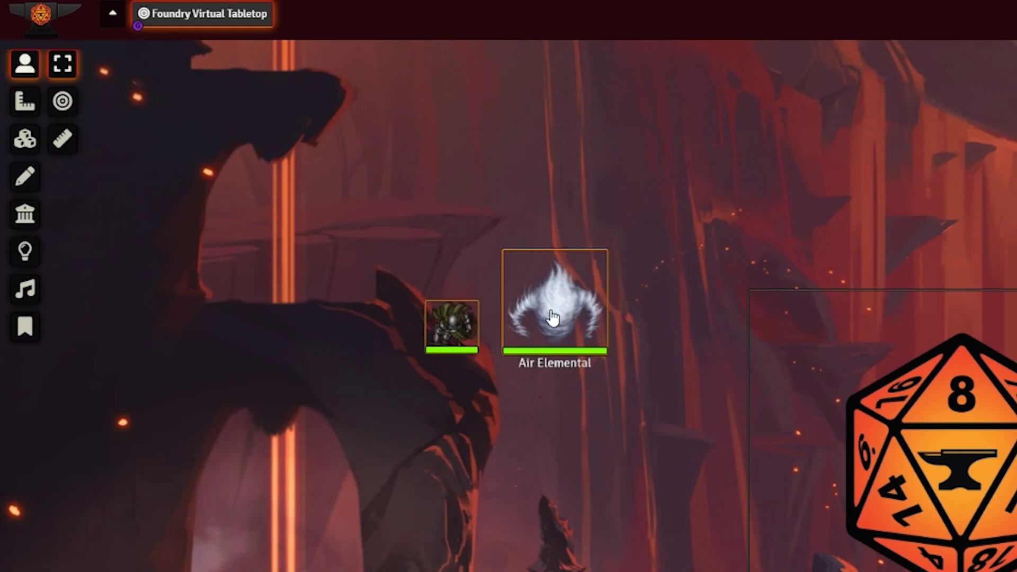
left_click_drag(551, 317, 535, 420)
Step: Mark the Air Elemental as a target and measure the distance to it from the smaller armored token
left_click(63, 101)
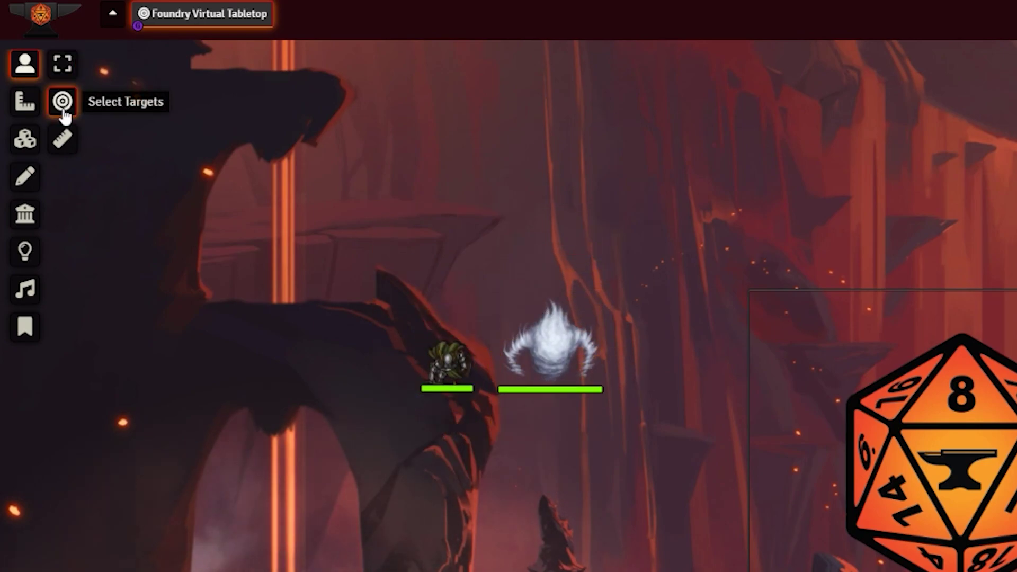
left_click(548, 369)
left_click(62, 138)
left_click_drag(447, 366, 551, 389)
Step: Place a circle template between the two tokens and a cone template from the smaller token toward the Air Elemental
left_click(25, 101)
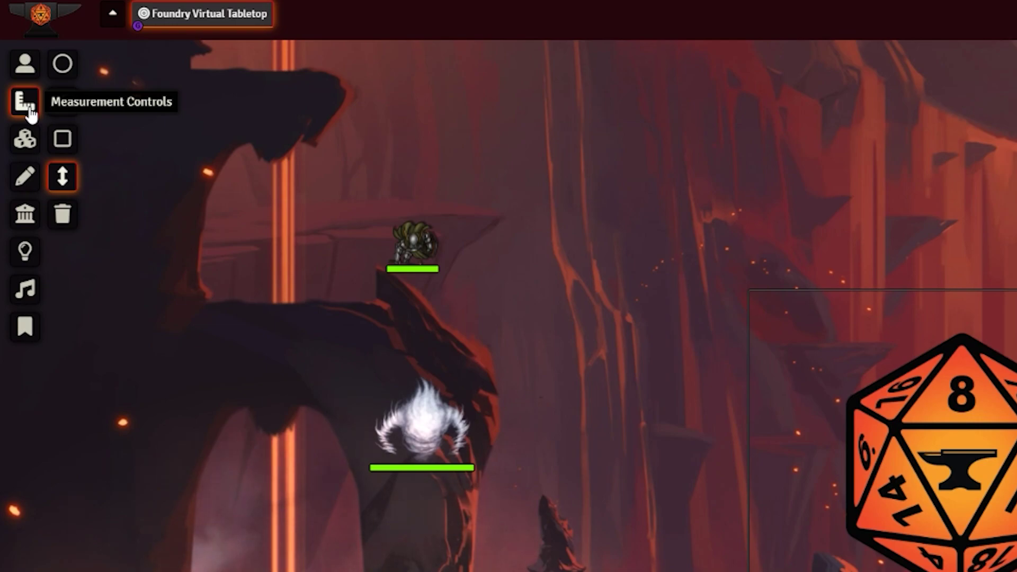
left_click(62, 64)
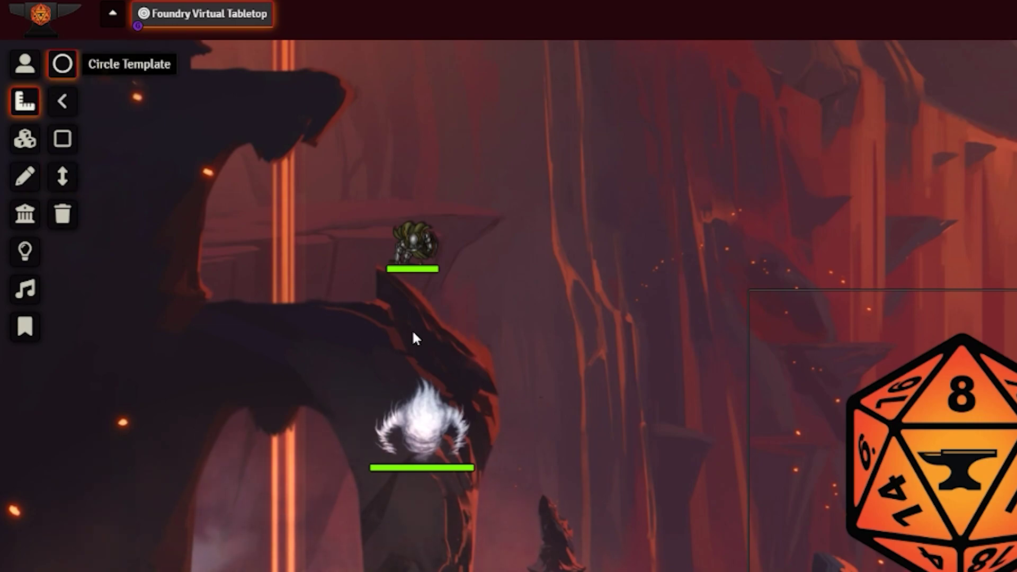
left_click_drag(411, 326, 537, 355)
left_click(63, 101)
left_click_drag(412, 249, 418, 472)
Step: Place a rectangle template around the Air Elemental and a ray template from the smaller token to it
left_click(63, 138)
left_click_drag(352, 310, 523, 514)
left_click(59, 172)
left_click_drag(412, 249, 421, 461)
Step: Permanently delete all measured templates from the scene
left_click(78, 214)
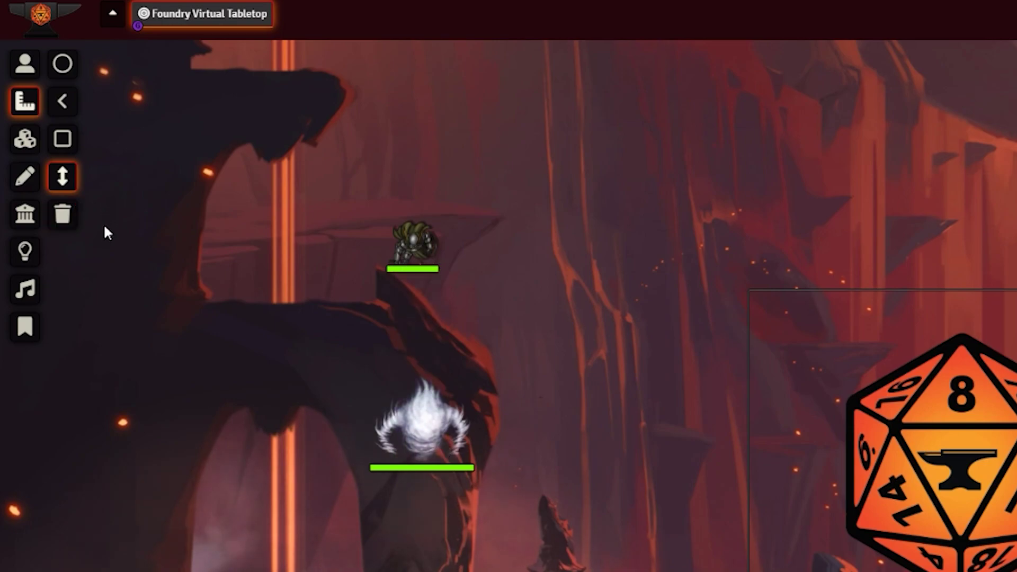
left_click(68, 223)
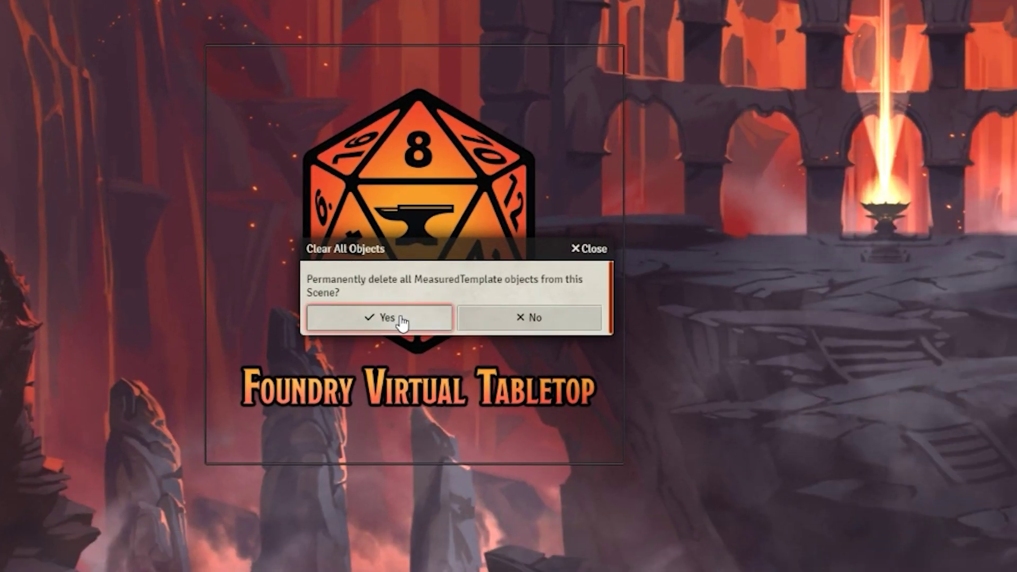
left_click(928, 557)
Step: Switch to the tile controls, activate tile placement and open the Tile Browser
left_click(25, 138)
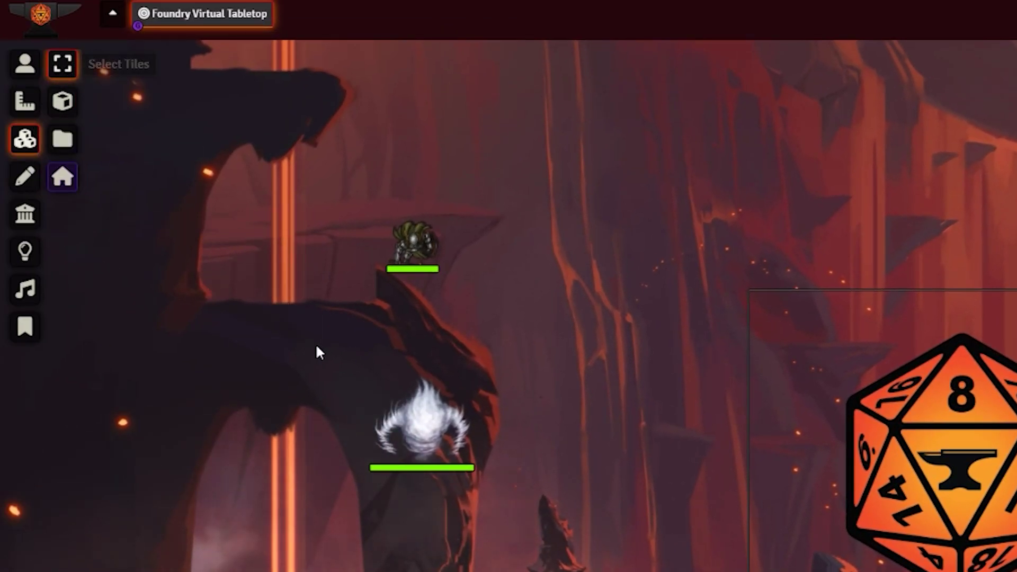
left_click(62, 101)
left_click(61, 140)
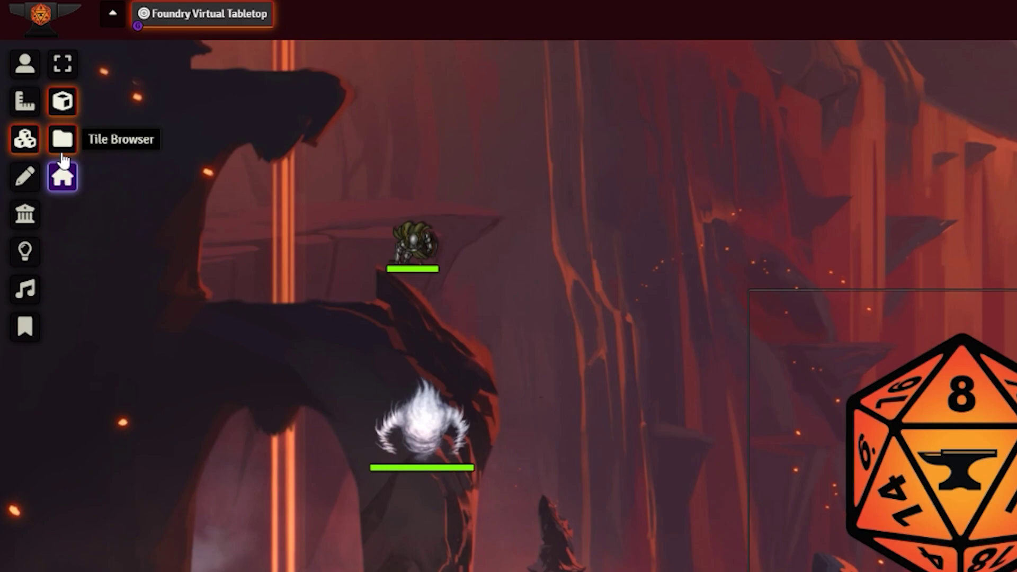
Step: Draw a rectangle of about 227 by 242 pixels over the stone arch and view its drawing settings
left_click(25, 176)
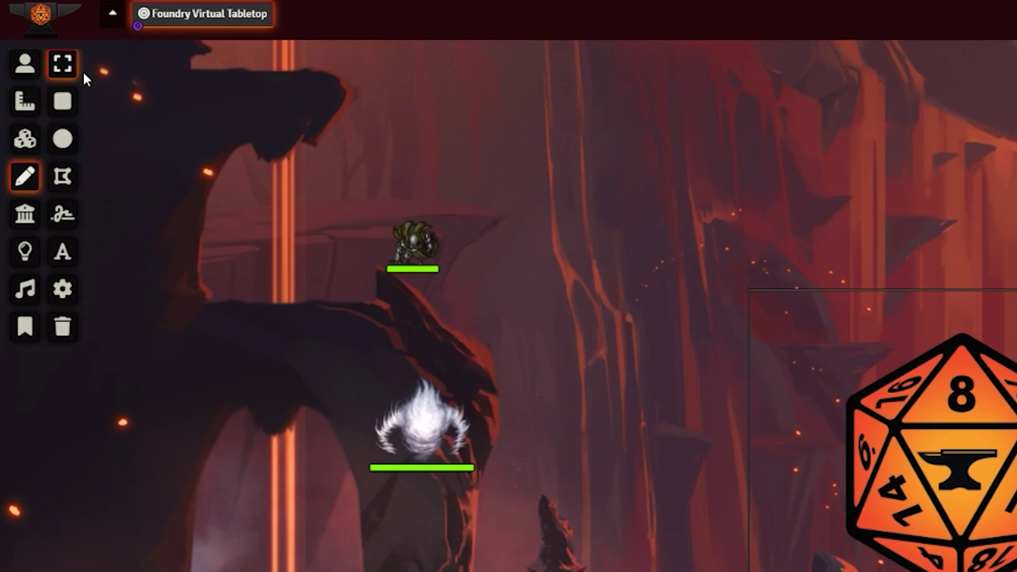
left_click(62, 101)
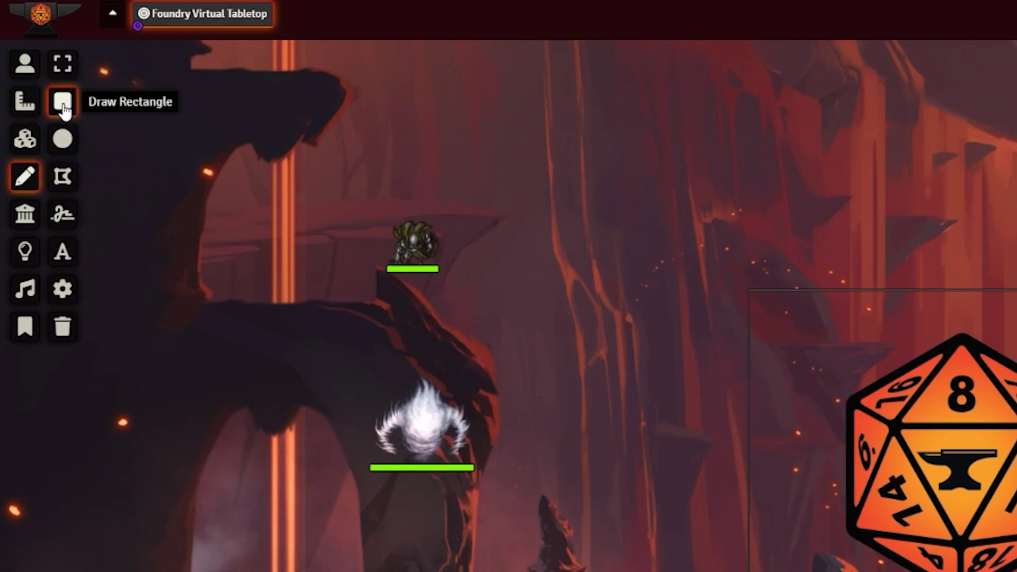
left_click_drag(167, 223, 290, 352)
double_click(182, 254)
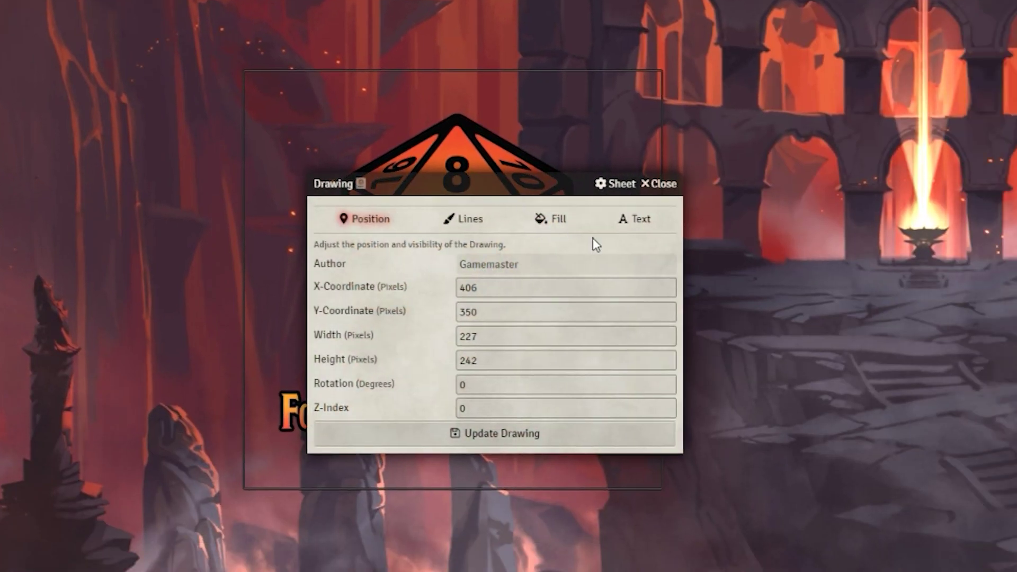
left_click(609, 184)
Step: Draw an open polygon beside the circle and a freehand S-shaped curve below the rectangle, and delete the polygon
mouse_move(177, 140)
left_mouse_down()
mouse_move(137, 235)
mouse_move(170, 256)
left_mouse_up()
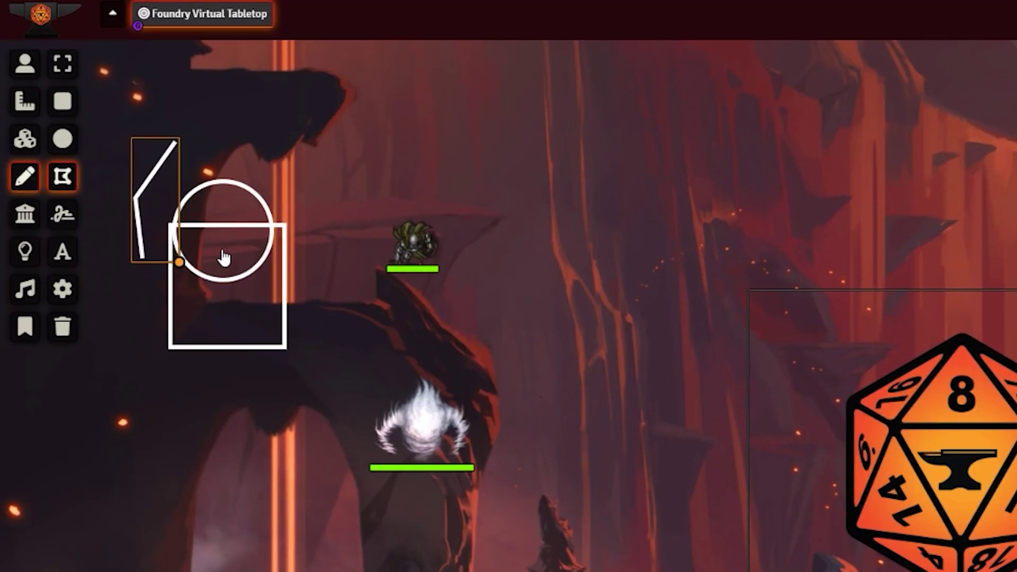
left_click_drag(147, 405, 246, 381)
key("Delete")
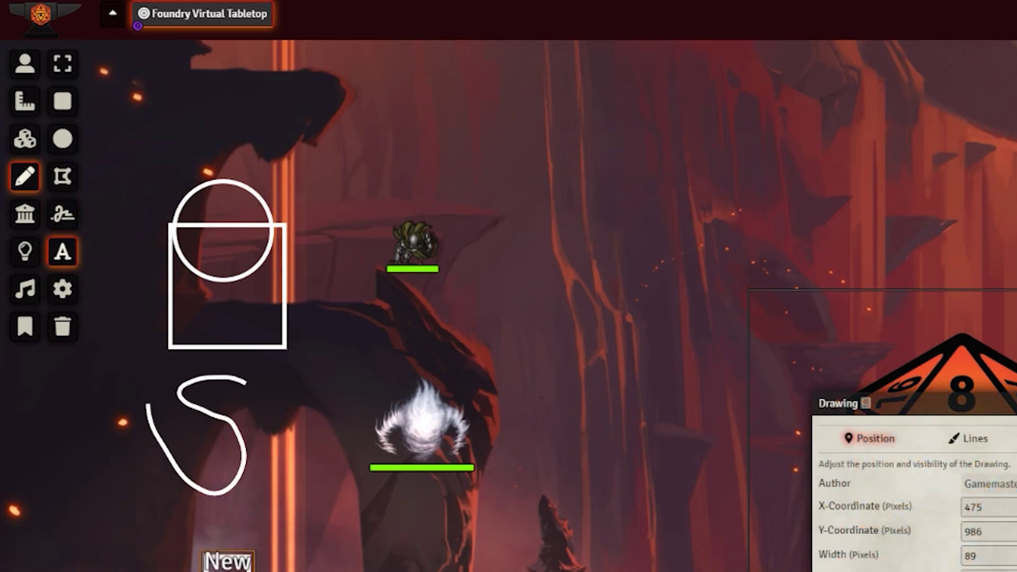
Step: Review the text settings of the new text drawing without changing them
left_click_drag(953, 401, 317, 401)
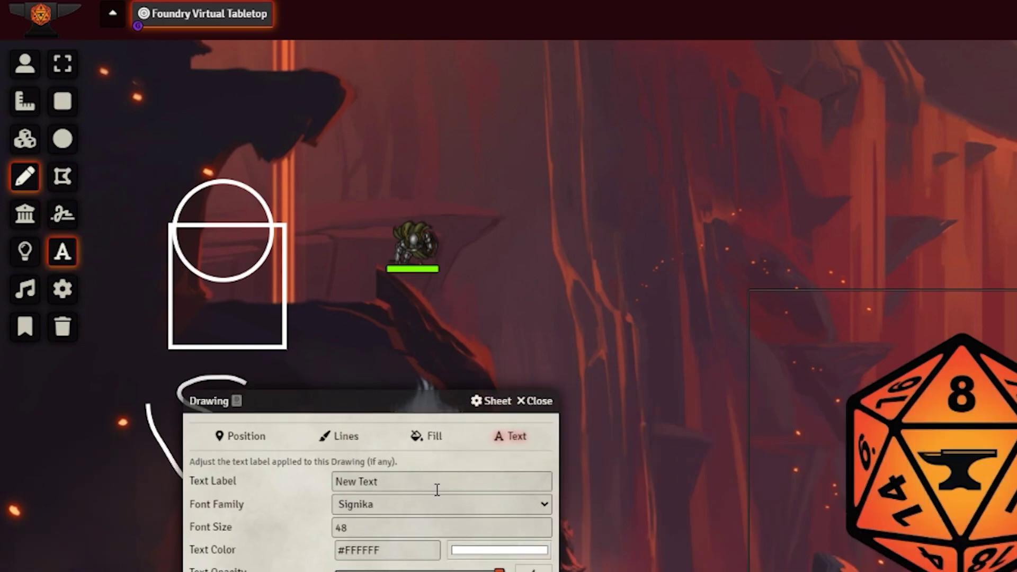
key("Escape")
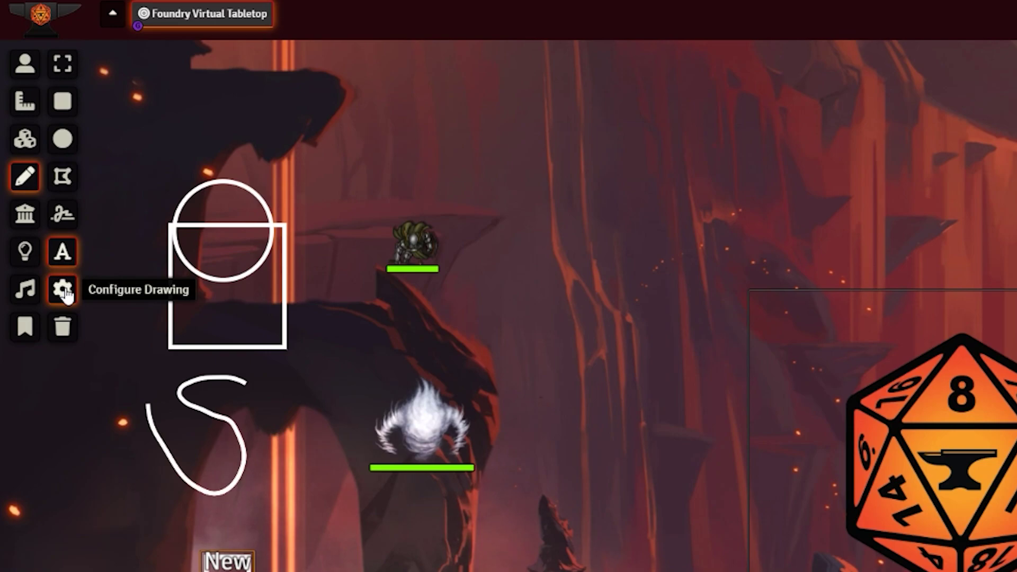
Step: Set the default drawing stroke color to red and draw a sample ellipse and rectangle with it
left_click(62, 290)
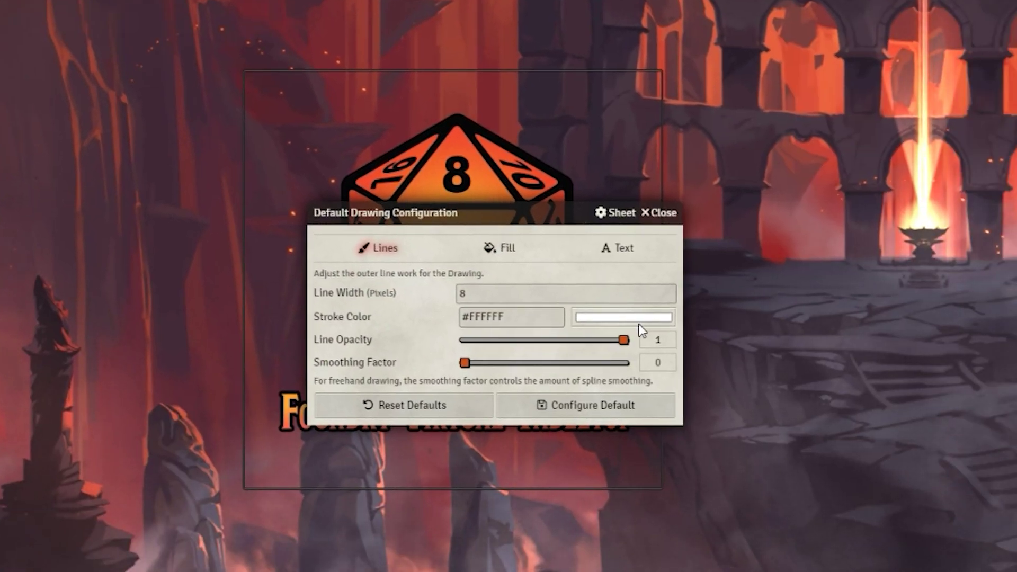
left_click(638, 324)
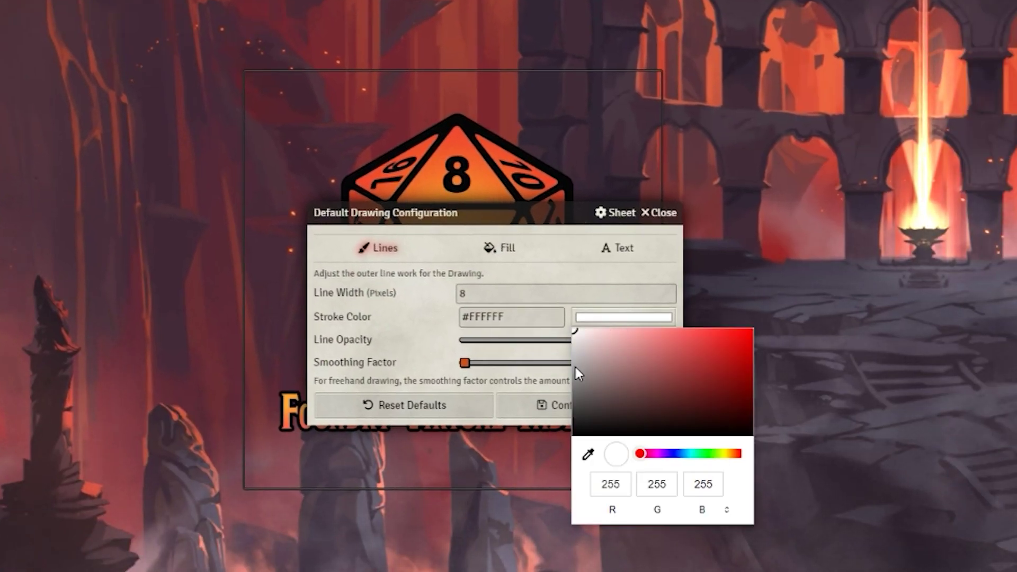
left_click(723, 353)
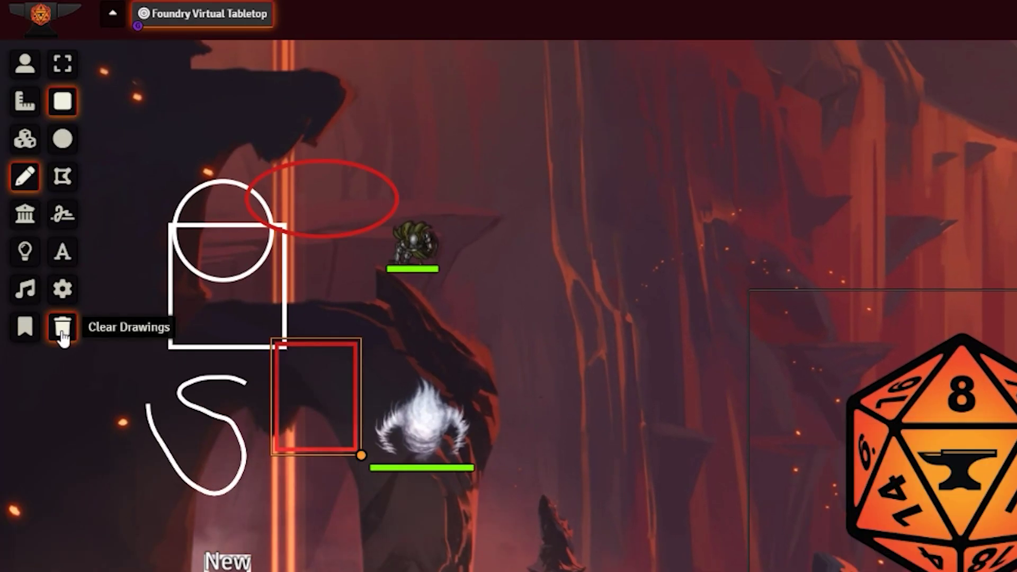
Step: Permanently delete all drawings from the scene
left_click(62, 331)
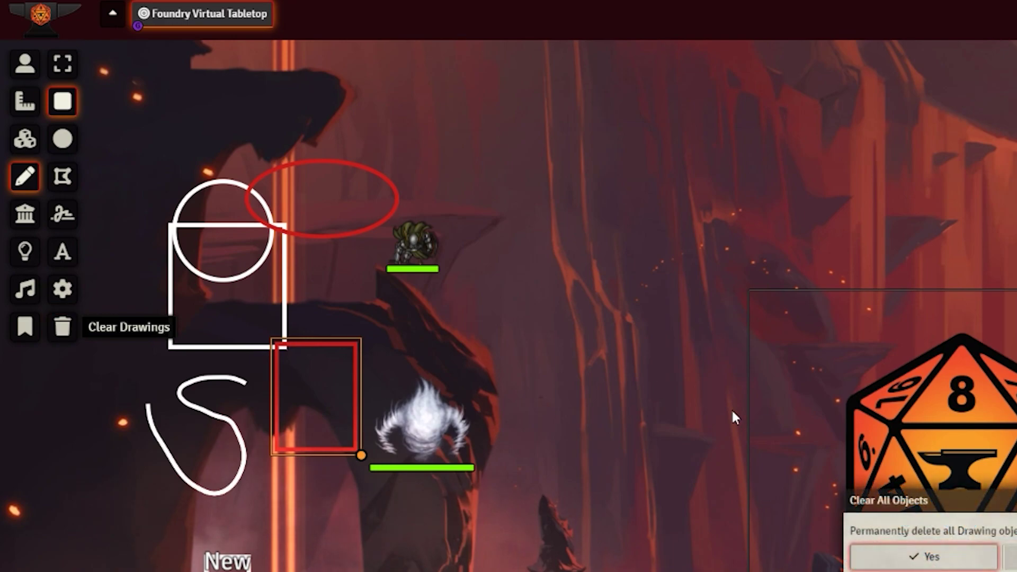
left_click(943, 551)
Step: Switch to the wall controls and activate the basic wall drawing tool
left_click(21, 216)
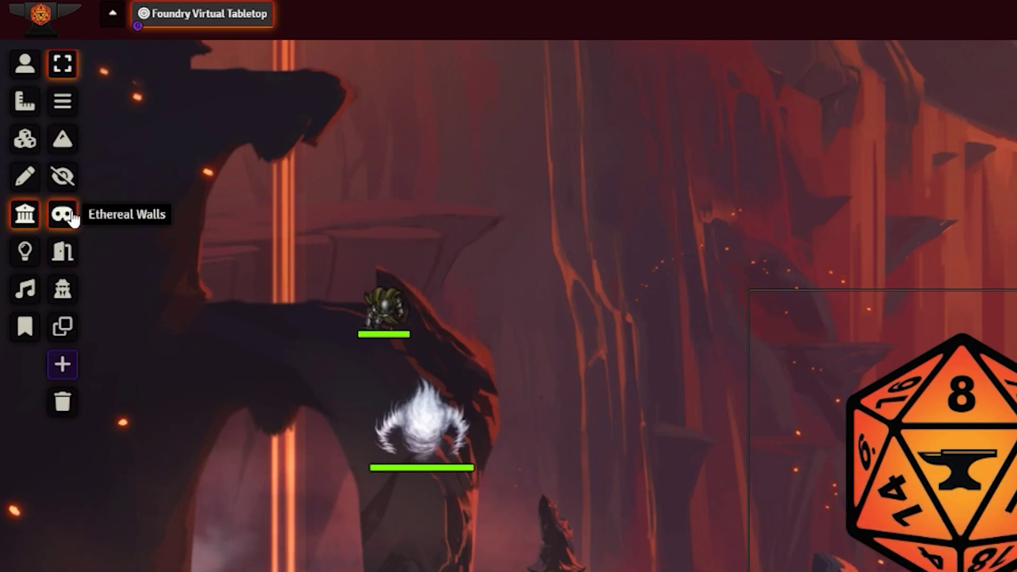
left_click(63, 101)
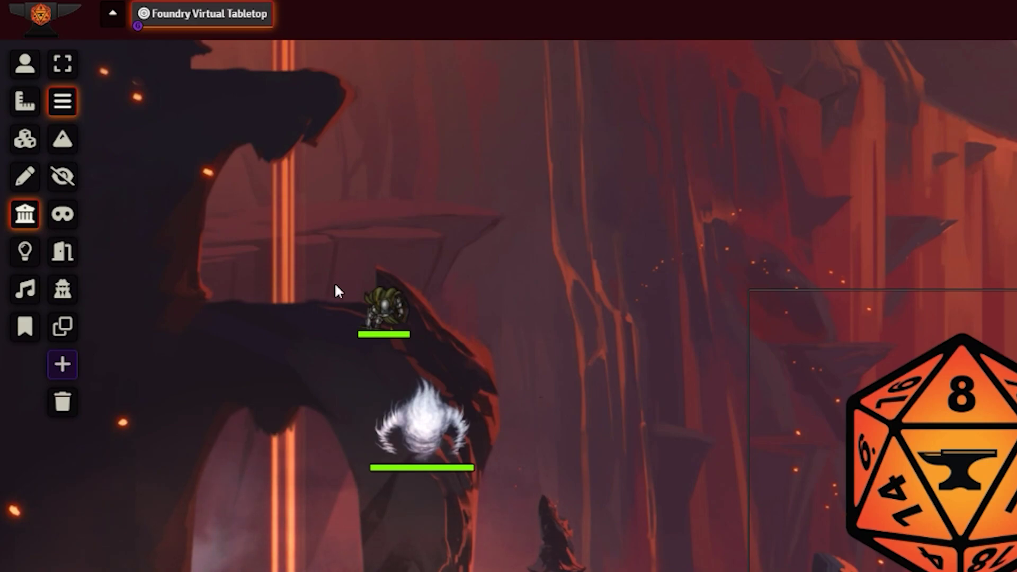
Step: Transition the scene to darkness and back to daylight, and delete all its ambient lights
left_click(25, 252)
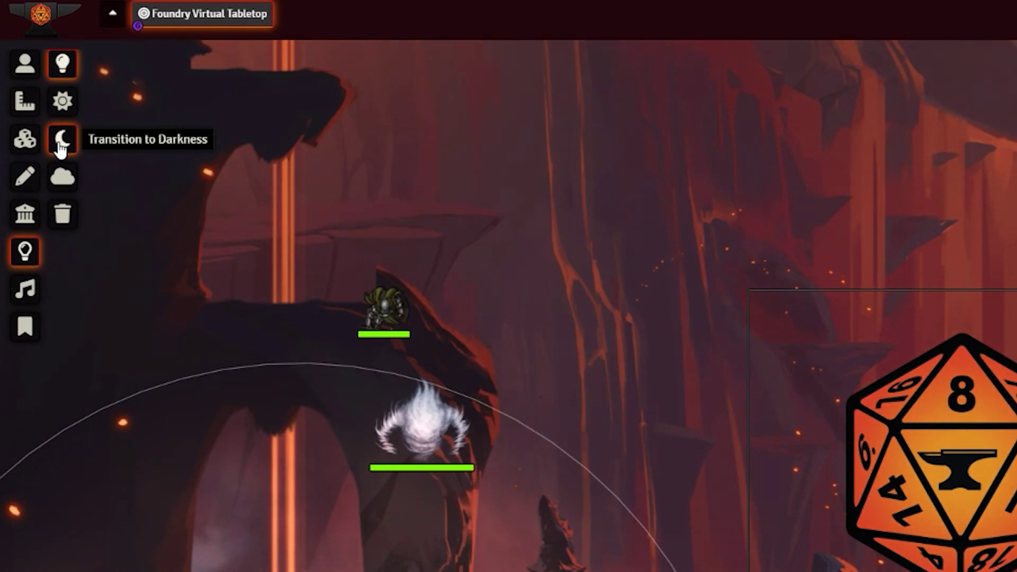
left_click(60, 143)
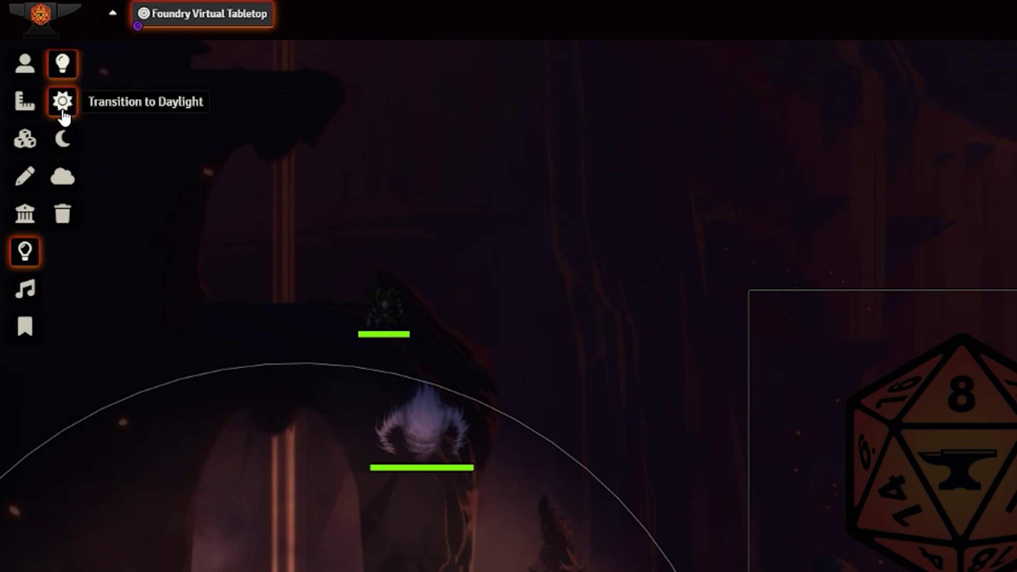
left_click(62, 111)
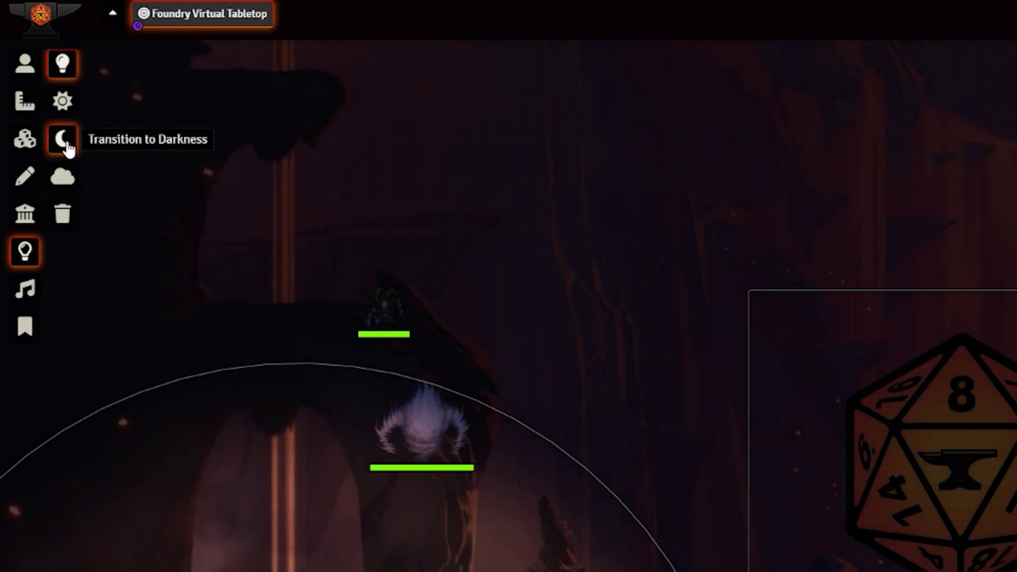
left_click(76, 220)
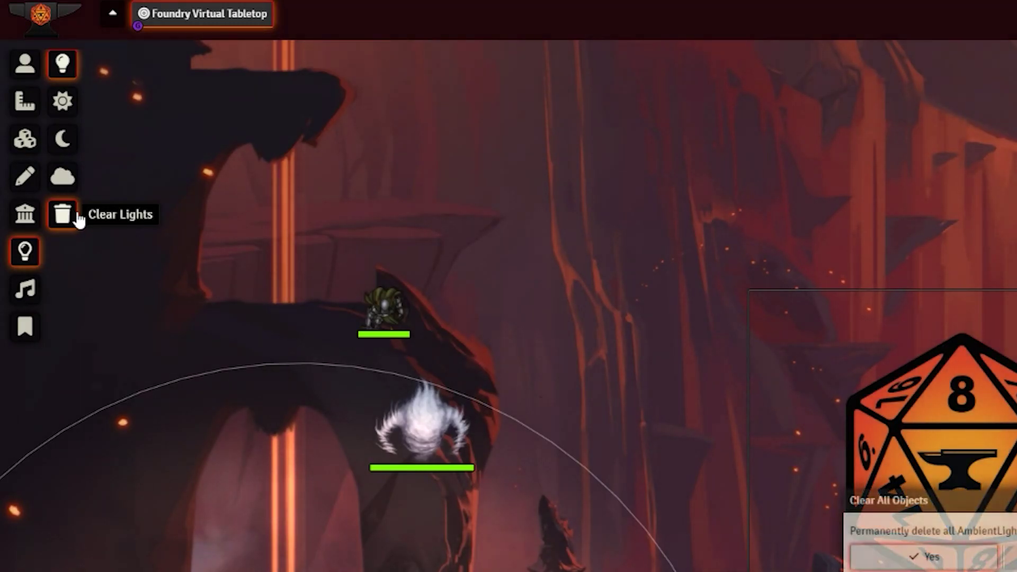
left_click(980, 557)
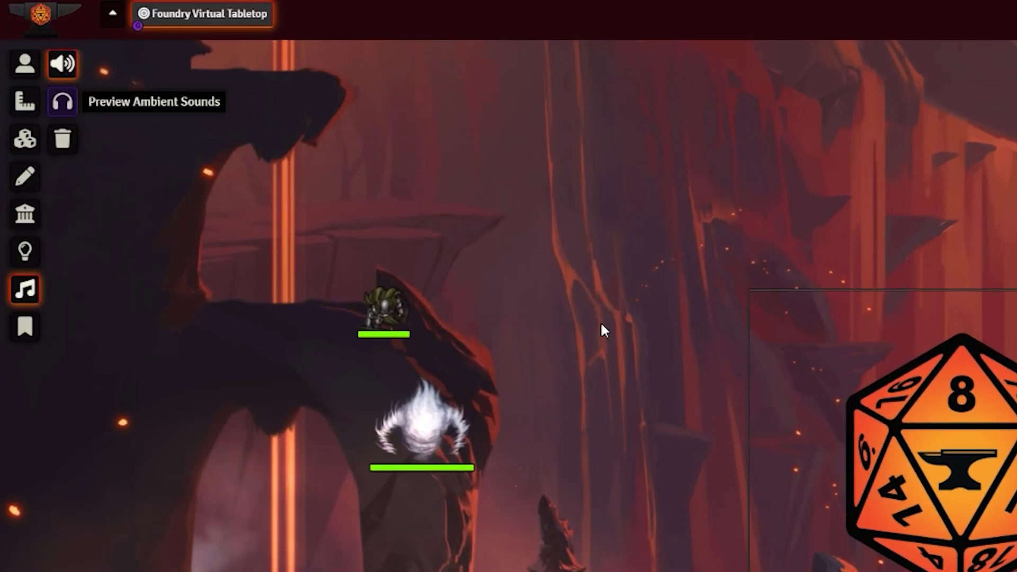
Step: Place an ambient sound area with an effect radius of about 2.54 and turn on the ambient sound preview
left_click_drag(600, 321, 652, 396)
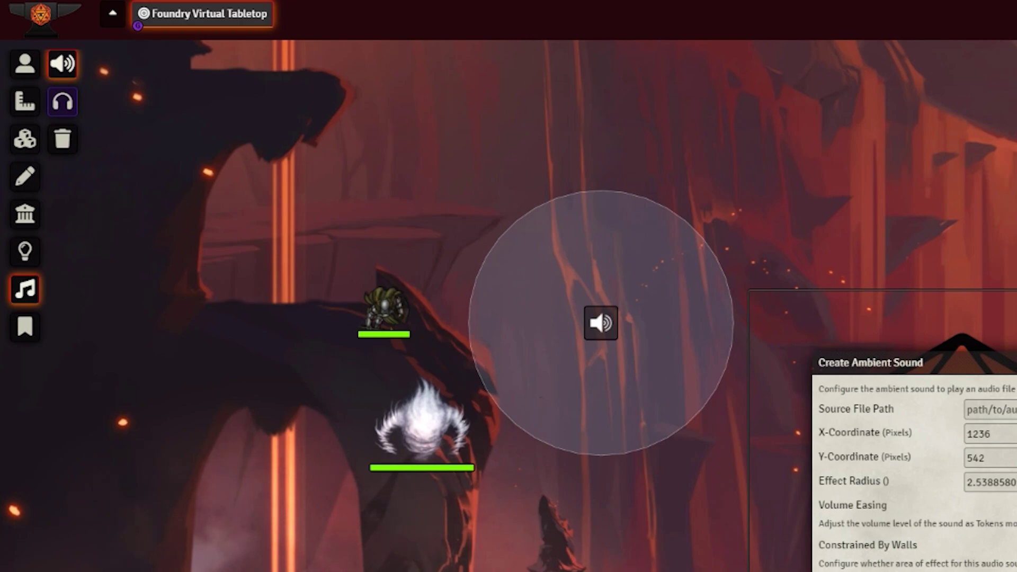
left_click(62, 101)
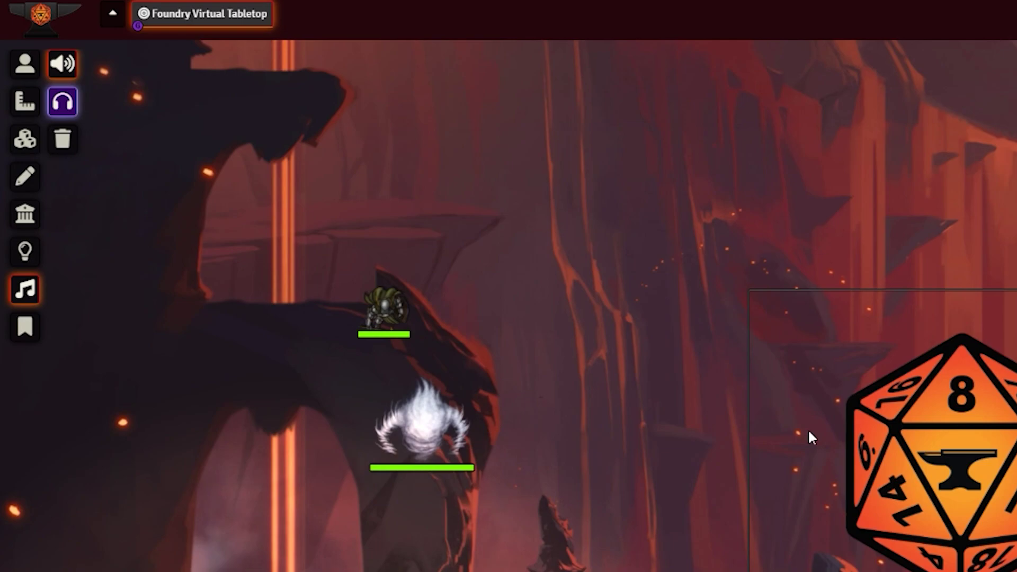
Step: Place a journal note in the middle of the scene and delete all notes from it
key("n")
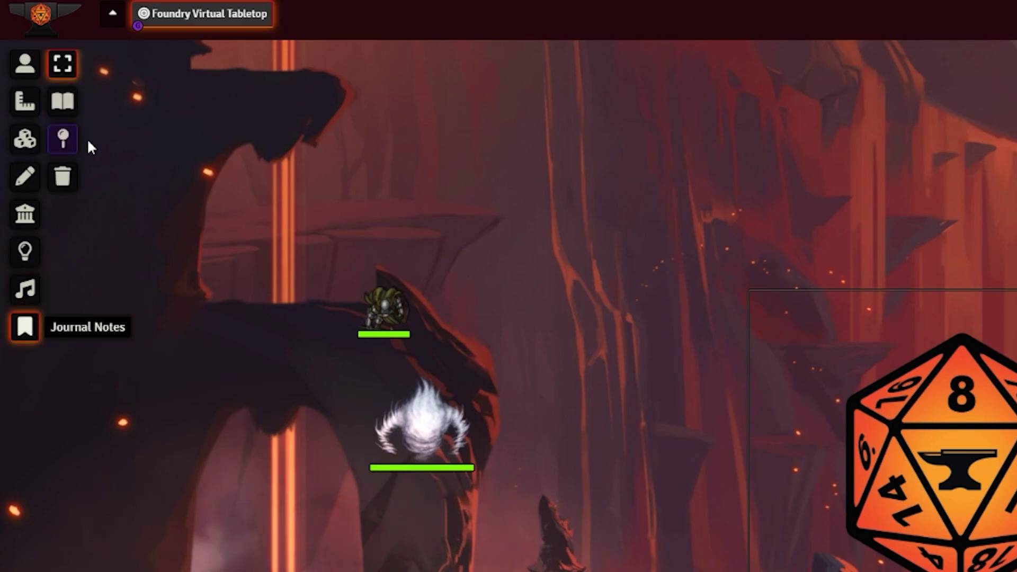
left_click(63, 102)
left_click(598, 323)
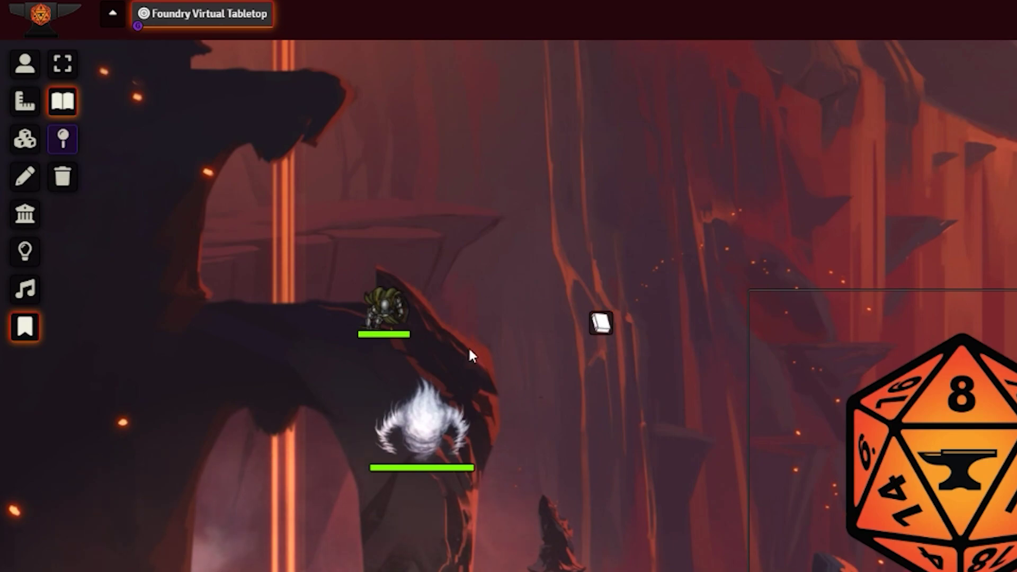
left_click(63, 177)
left_click(928, 554)
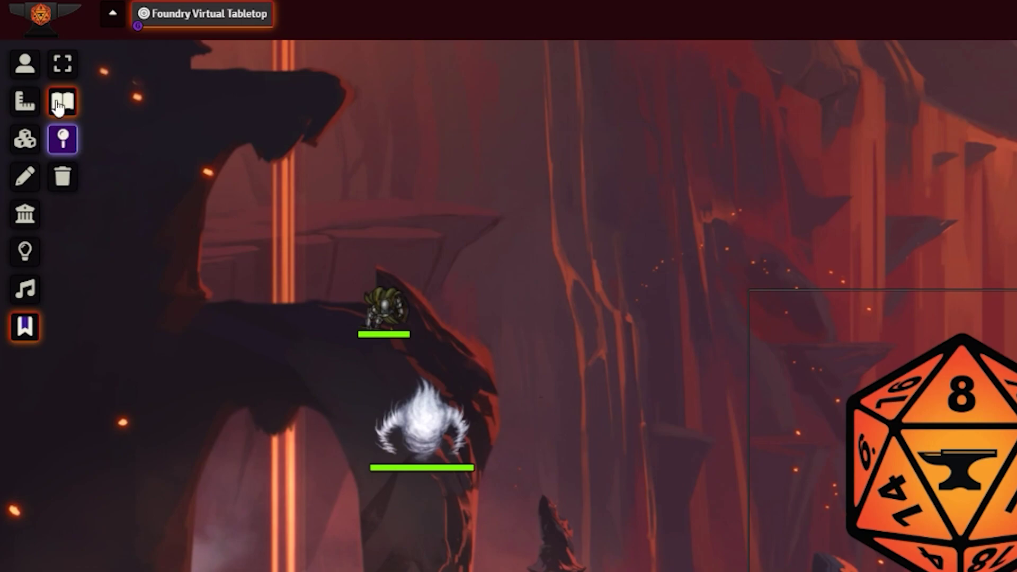
Step: Expand the player list to include offline players and view the options available for the non-GM player
left_click(40, 68)
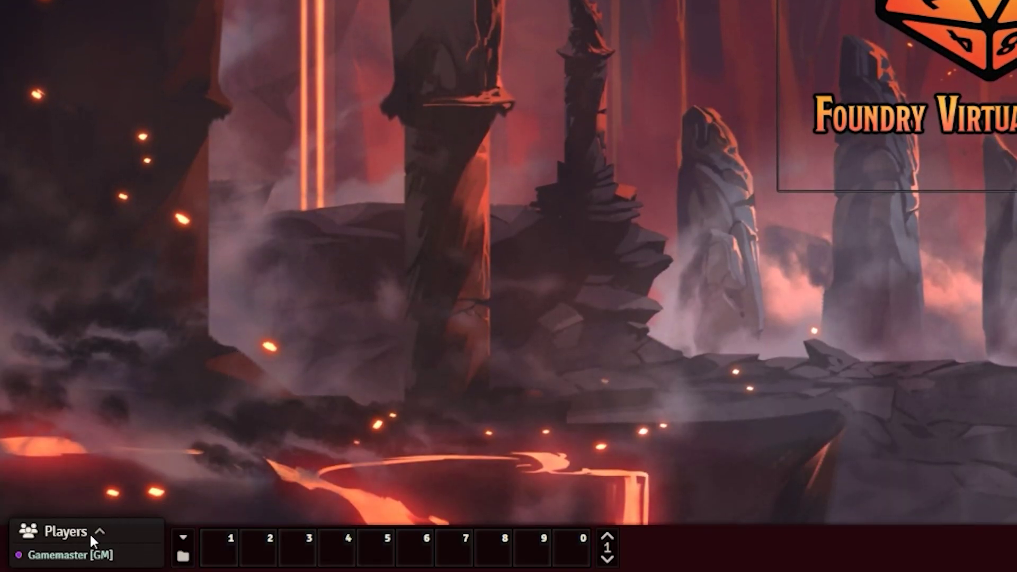
left_click(90, 532)
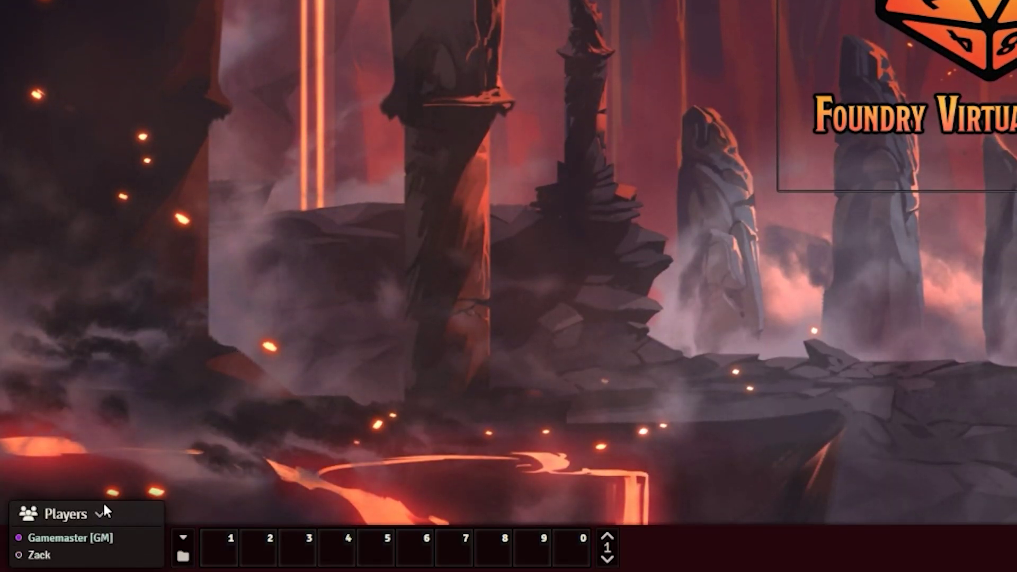
right_click(47, 561)
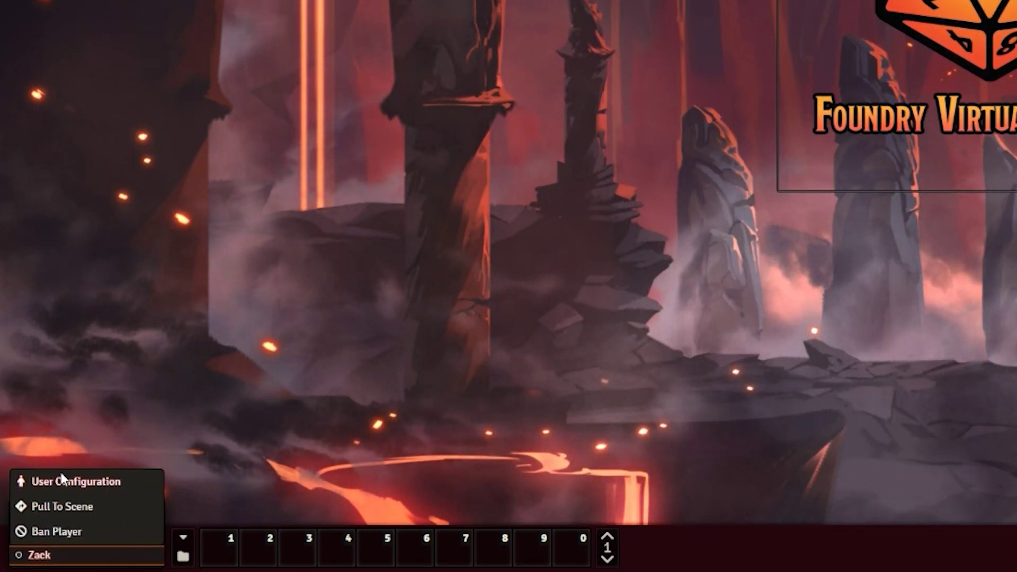
left_click(138, 317)
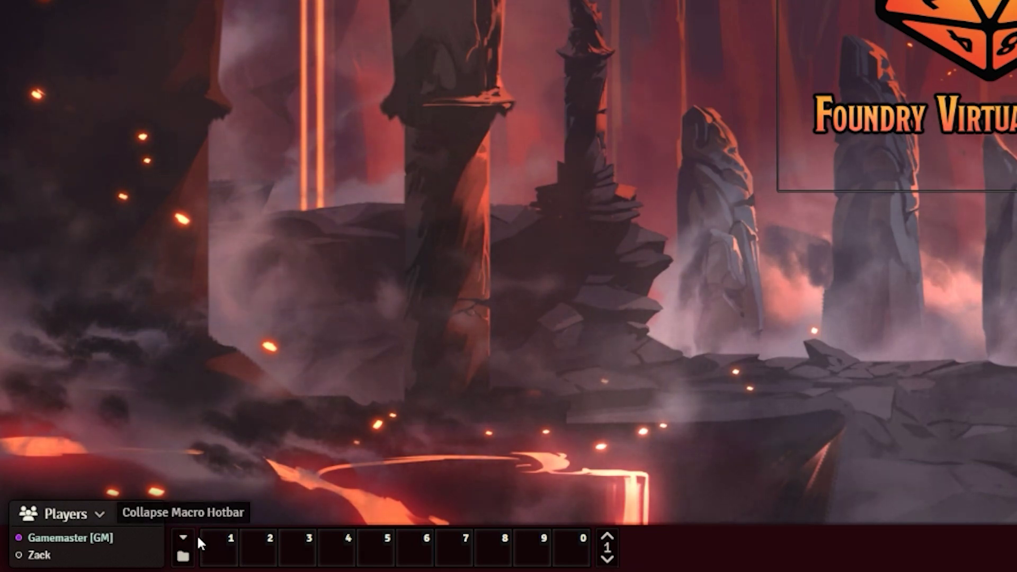
Step: Create a new macro in the first hotbar slot and name it Sling
left_click(233, 561)
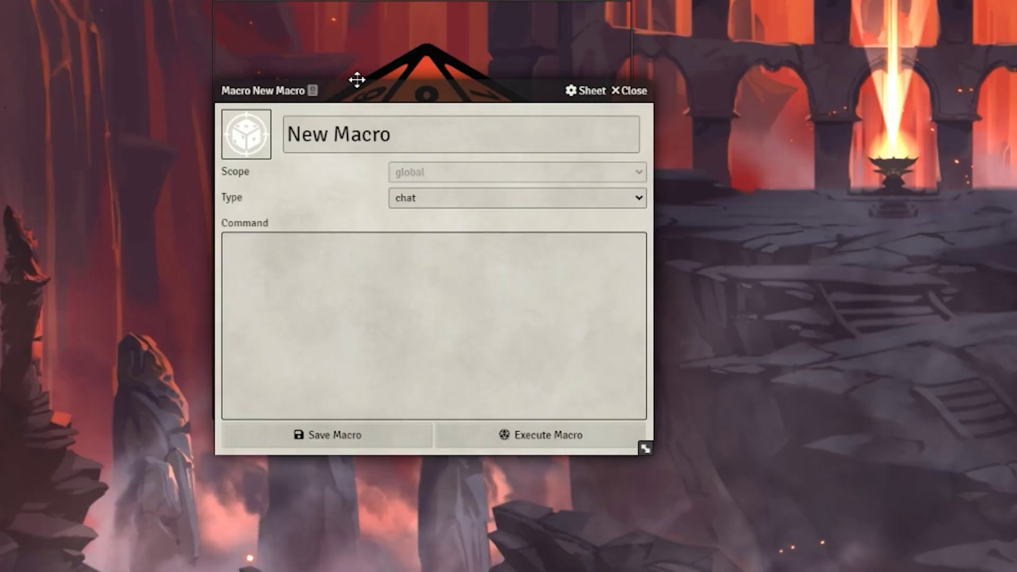
left_click_drag(392, 135, 233, 226)
type("Sling")
key("Tab")
key("Tab")
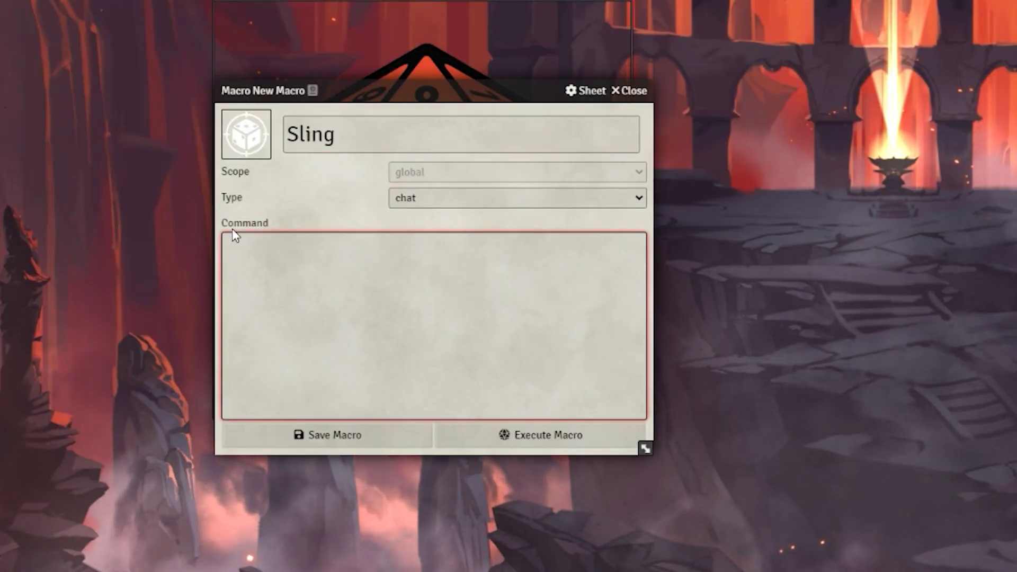
Step: Enter /roll 1d4 + 2 as the Sling macro's command, keeping the macro type as chat
type("/roll")
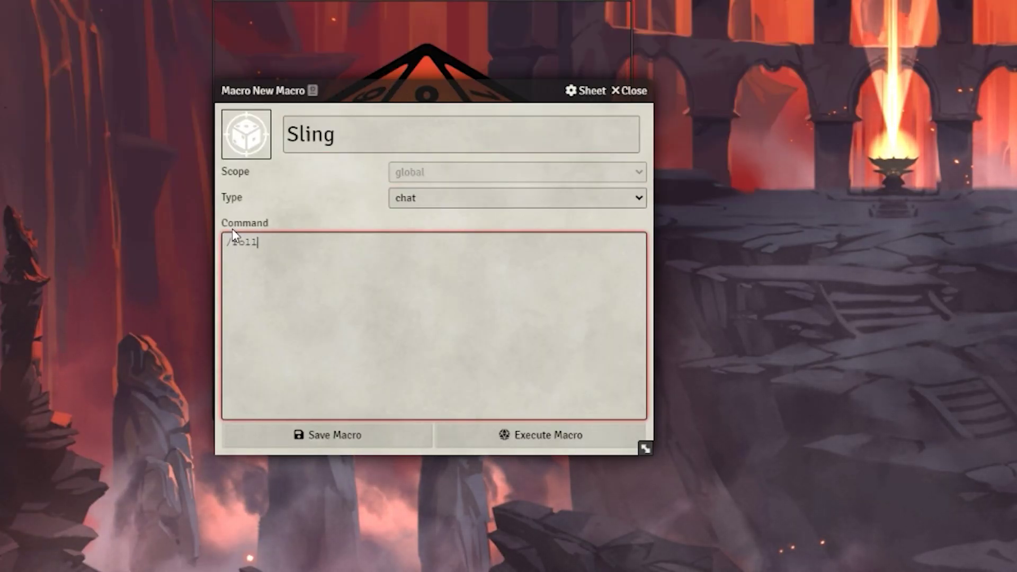
left_click(437, 202)
left_click(366, 248)
left_click(332, 254)
left_click(415, 199)
left_click(434, 195)
left_click(367, 245)
type("1d4 + 2")
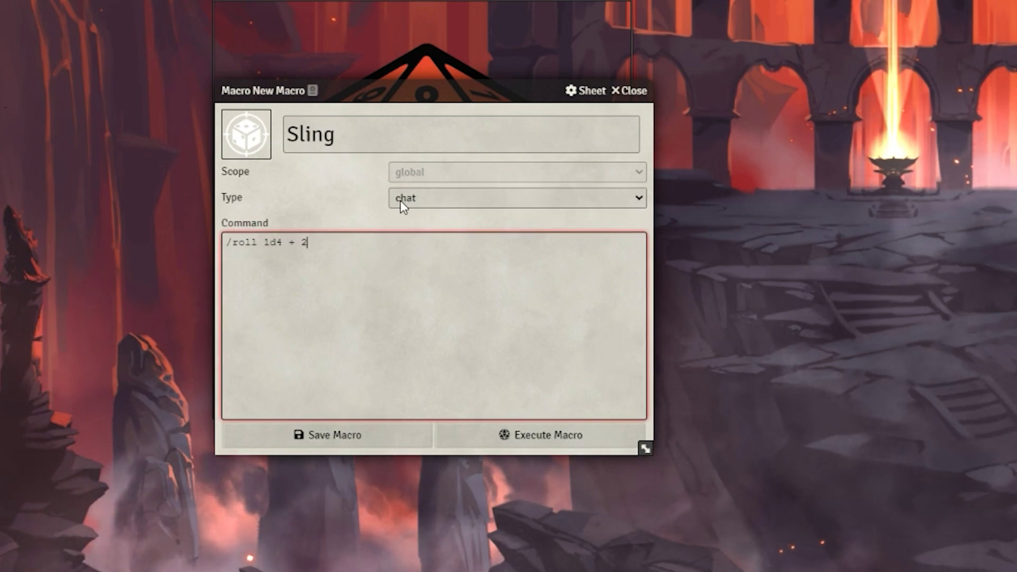
Step: Add a second roll, /roll 1d20 + 5, to the Sling macro's command below a blank line
key("Return")
key("Return")
type("/ro")
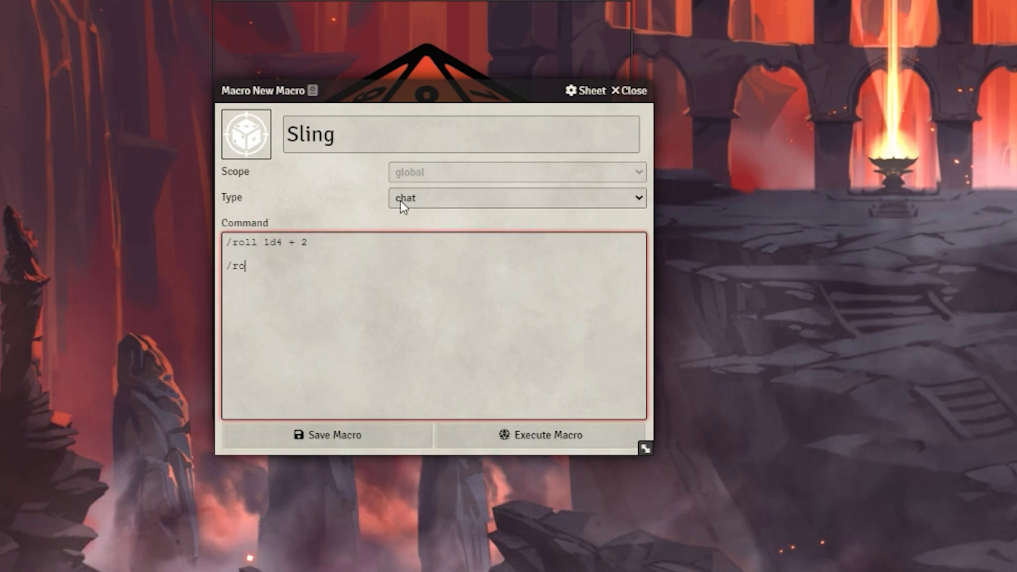
type("ll 1d20 +")
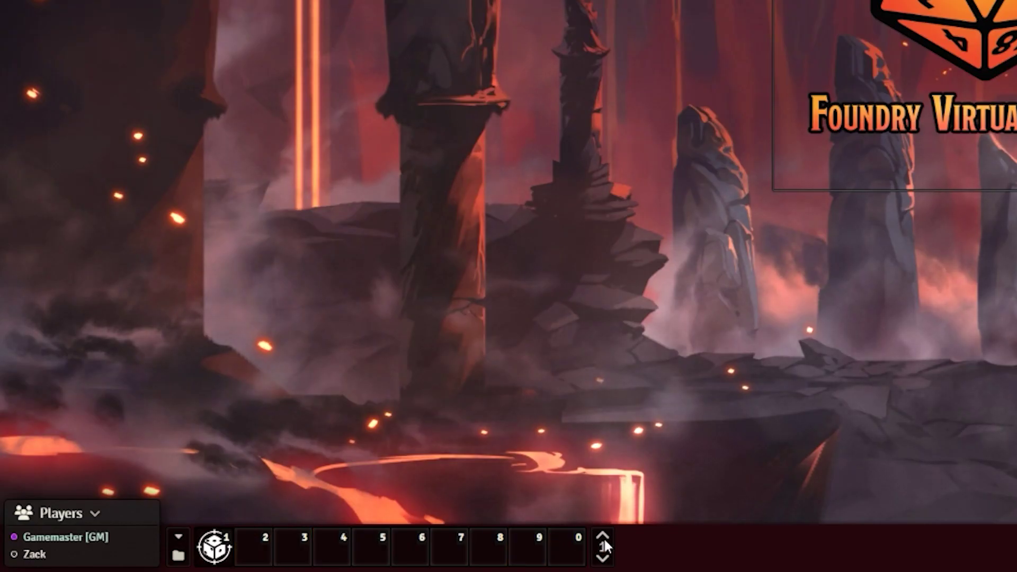
Step: Cycle through the macro hotbar pages and open the macro in the first slot for editing
left_click(602, 555)
left_click(602, 555)
left_click(602, 555)
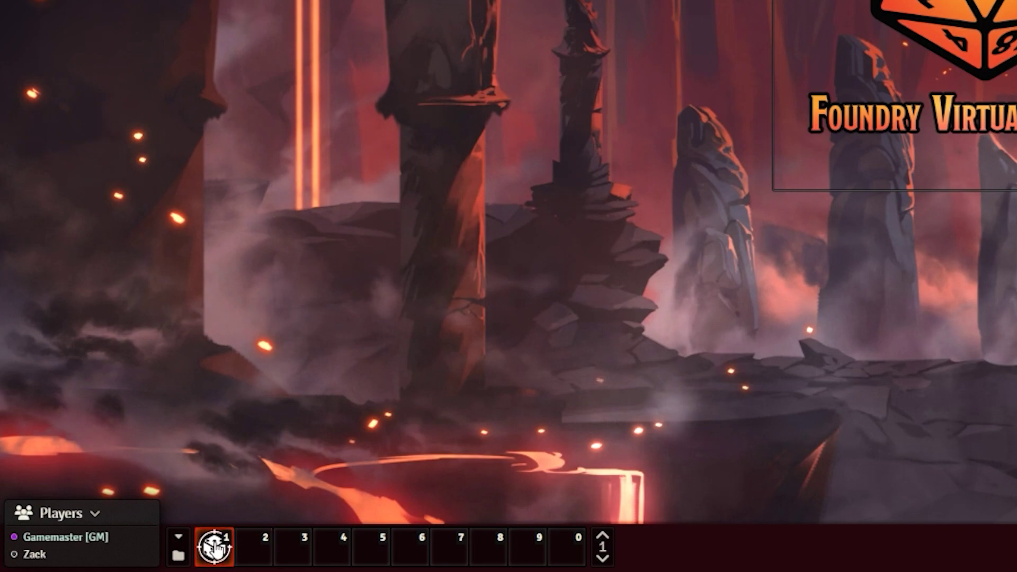
right_click(212, 553)
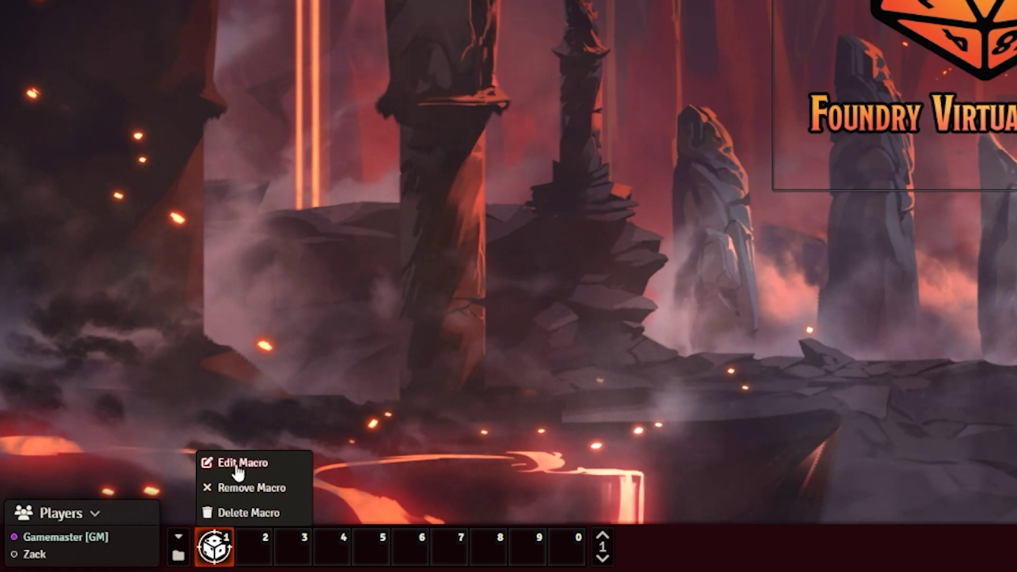
left_click(238, 465)
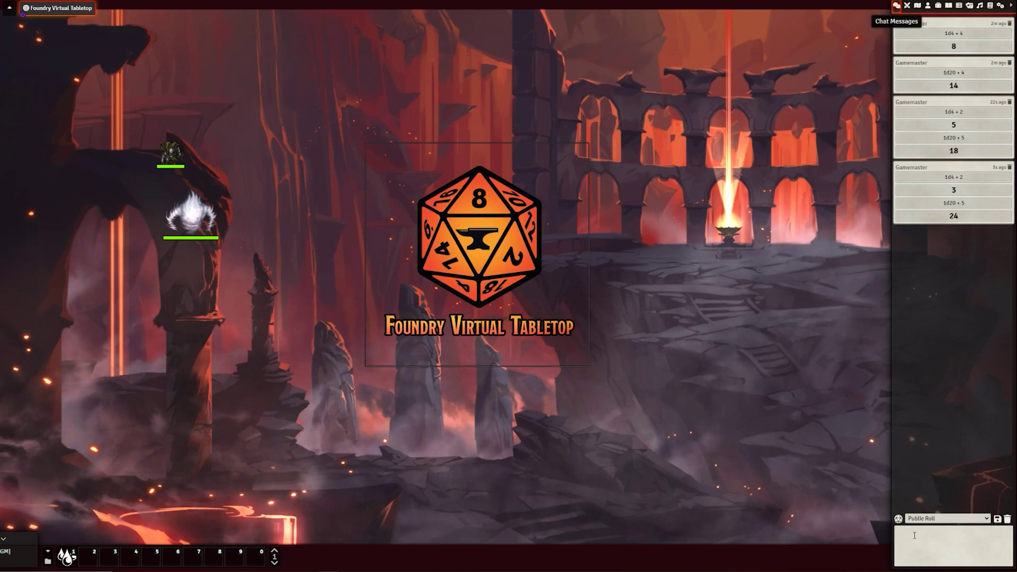
Step: Move the Air Elemental token away from the stone arch and send the chat message "Hello travelers" as that token
left_click_drag(191, 214, 301, 225)
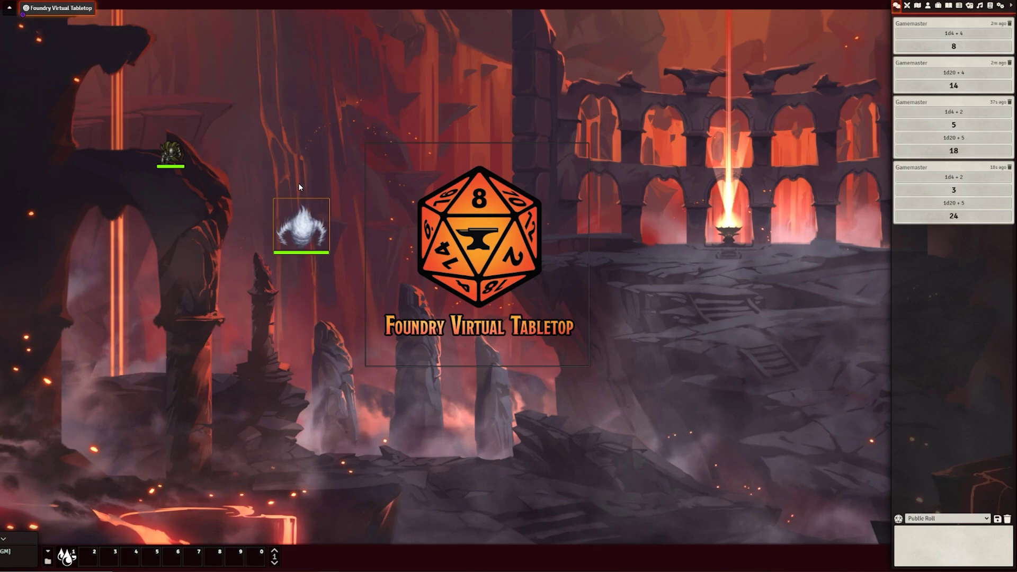
left_click(941, 547)
type("Hello tr")
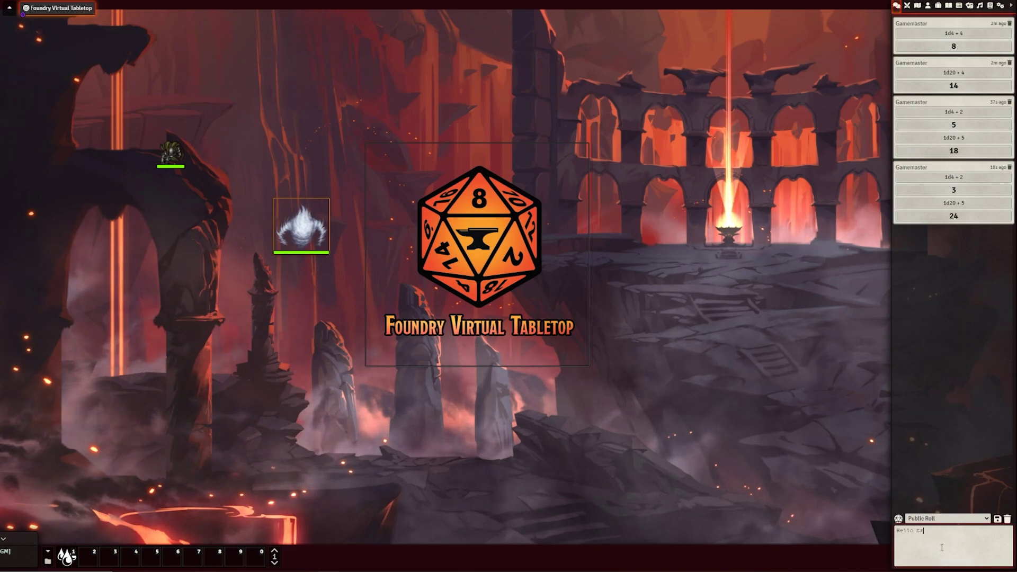
type("avelers")
key("Return")
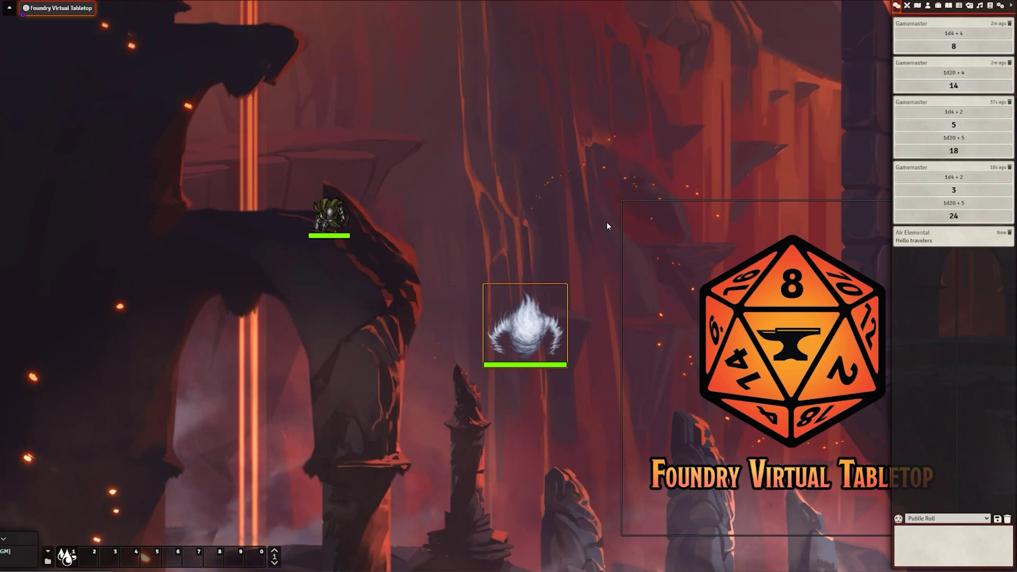
Step: Send the chat messages "Hello there!" as Krusk and "Haha" as the Air Elemental, and clear the token selection
left_click(328, 217)
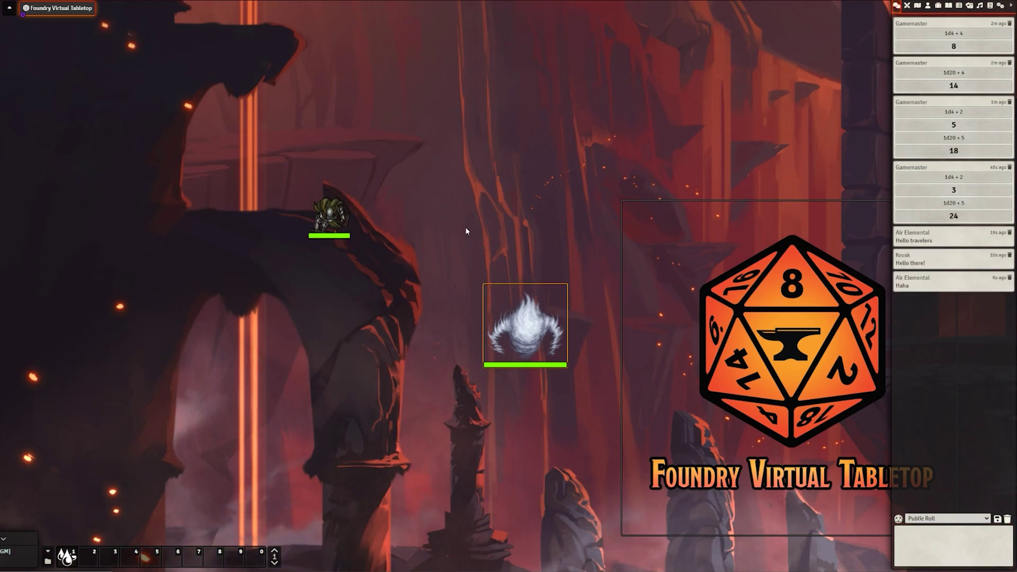
left_click(466, 241)
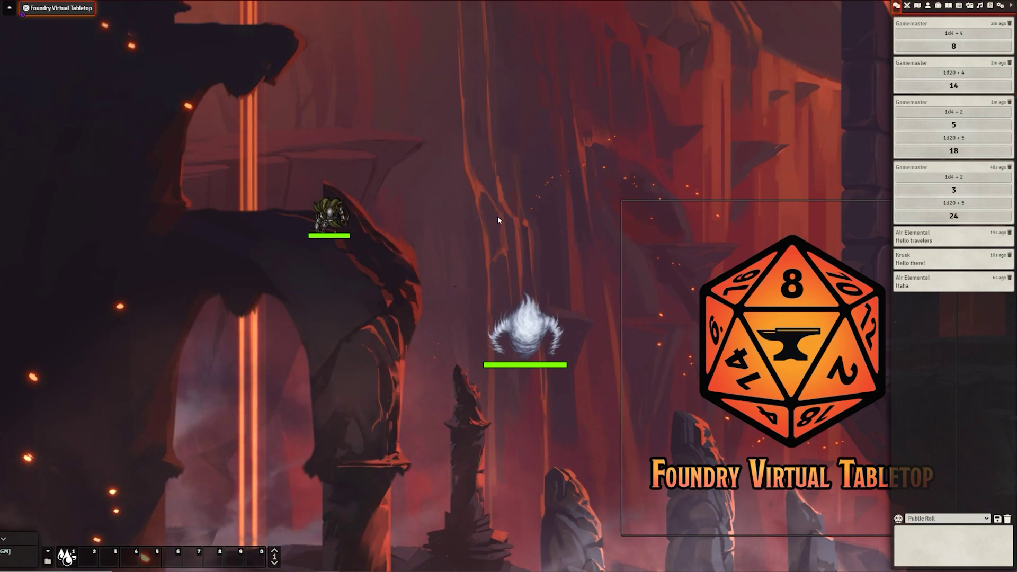
Step: Roll 2d6 + 40 in chat, then expand and collapse the roll's individual dice
left_click(947, 535)
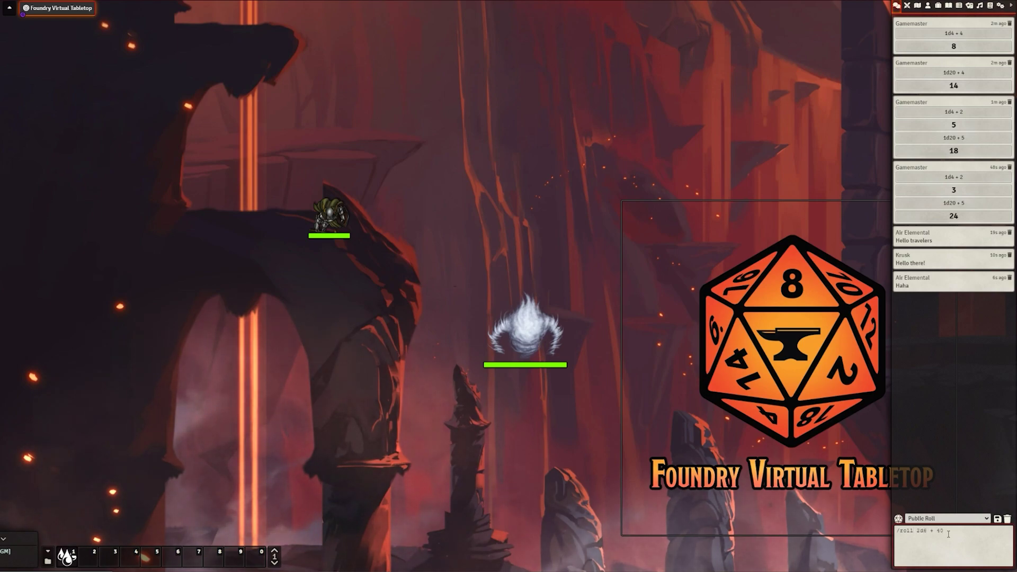
key("Return")
left_click(941, 316)
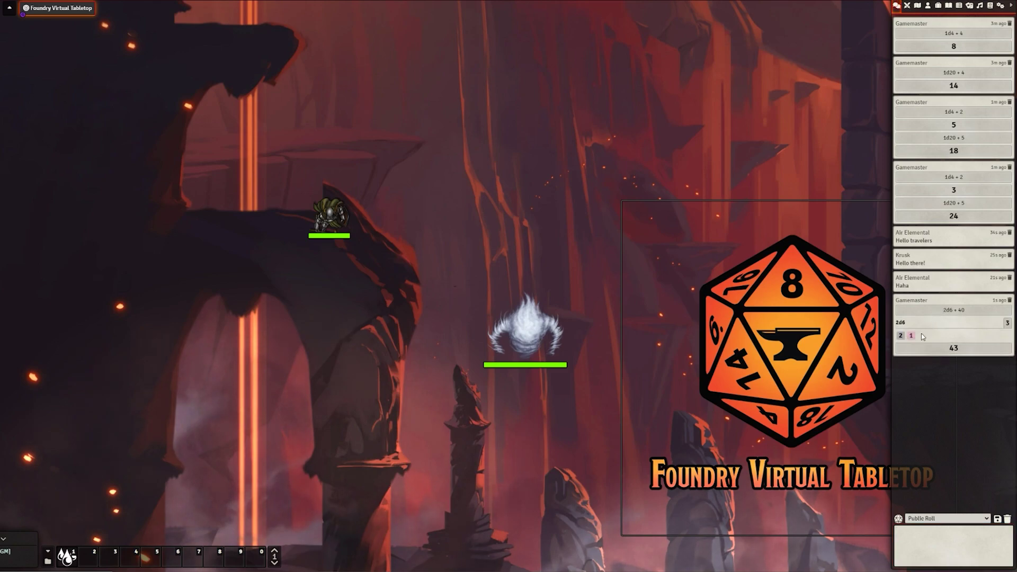
left_click(941, 335)
Step: Change the default roll mode to Private GM Roll and roll 1d20 in chat
left_click(947, 518)
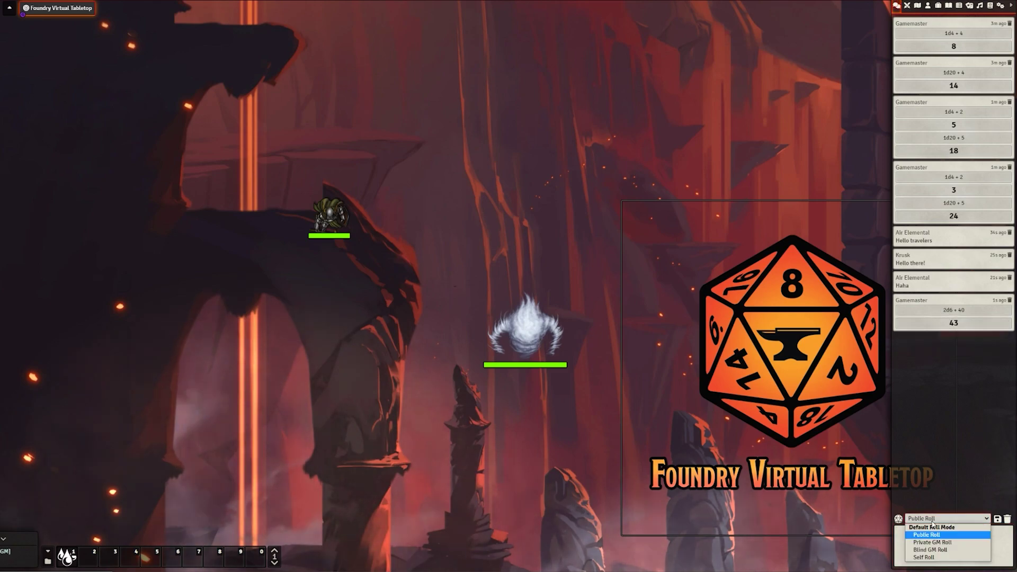
left_click(932, 534)
left_click(932, 553)
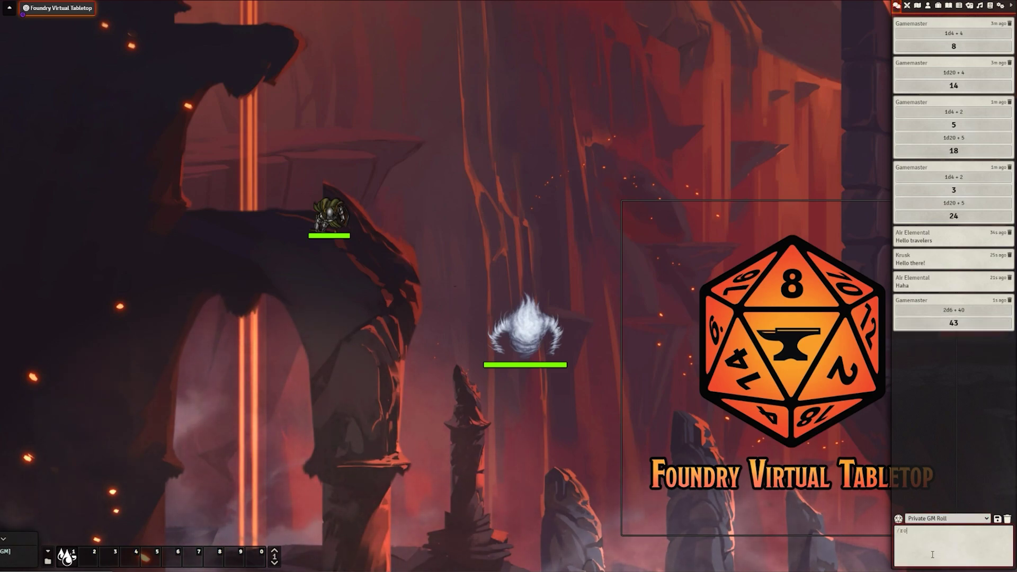
type("/roll 1d20\\")
key("Return")
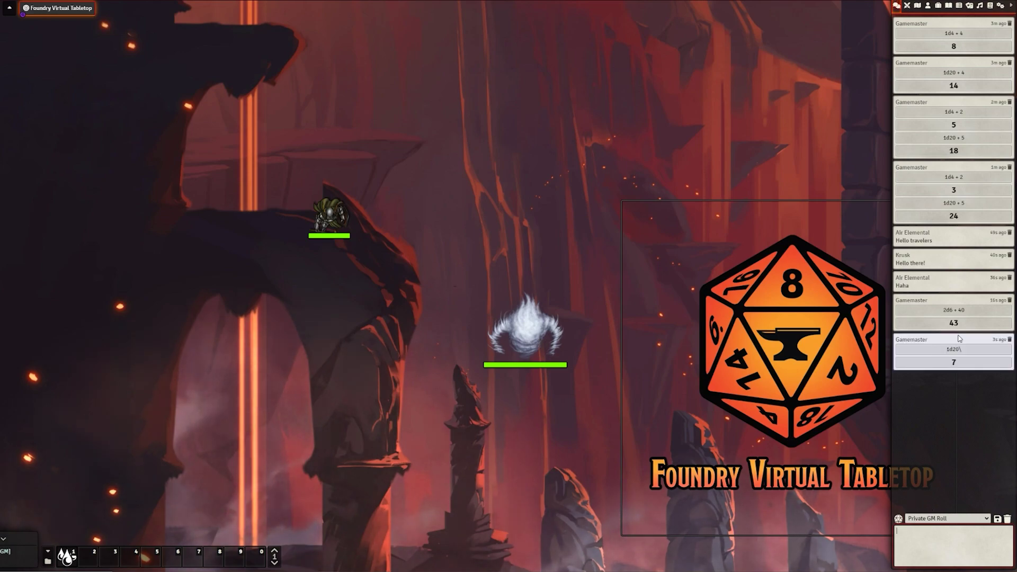
Step: Set the default roll mode back to Public Roll and clear the entire chat log
left_click(914, 519)
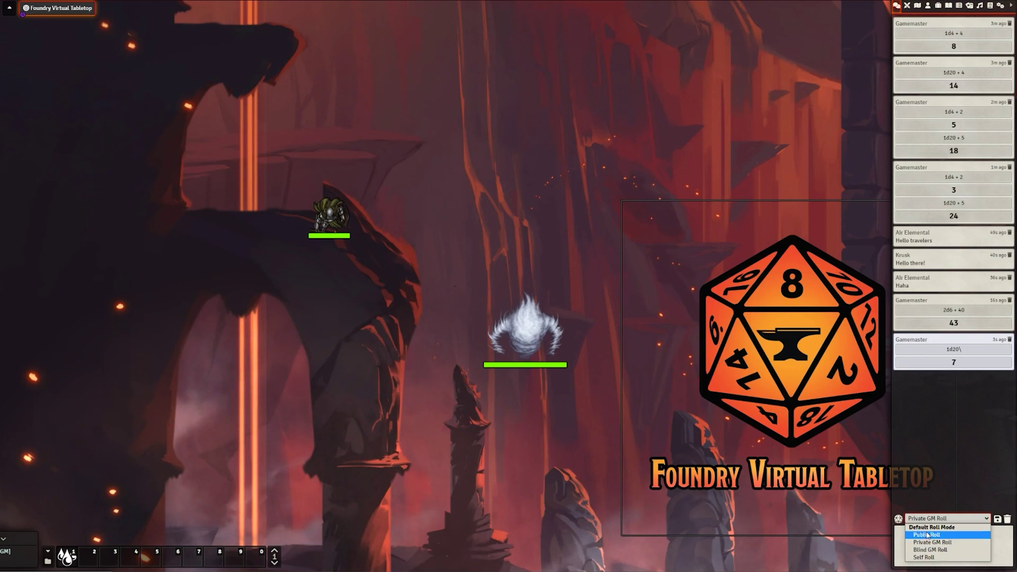
left_click(923, 557)
left_click(935, 519)
left_click(933, 533)
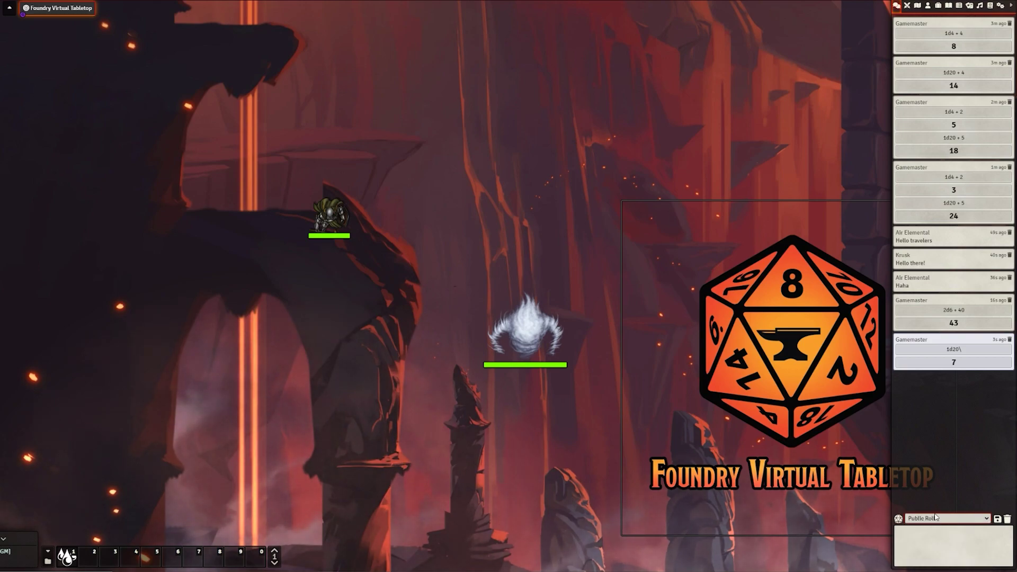
left_click(1007, 519)
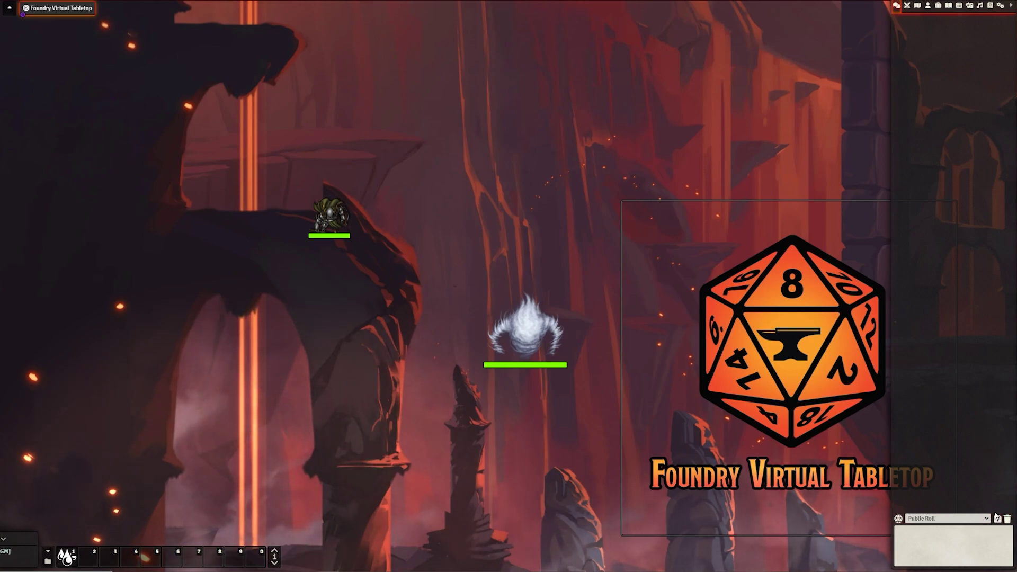
Step: Create a new combat encounter in the combat tracker and toggle its scene link
left_click(907, 6)
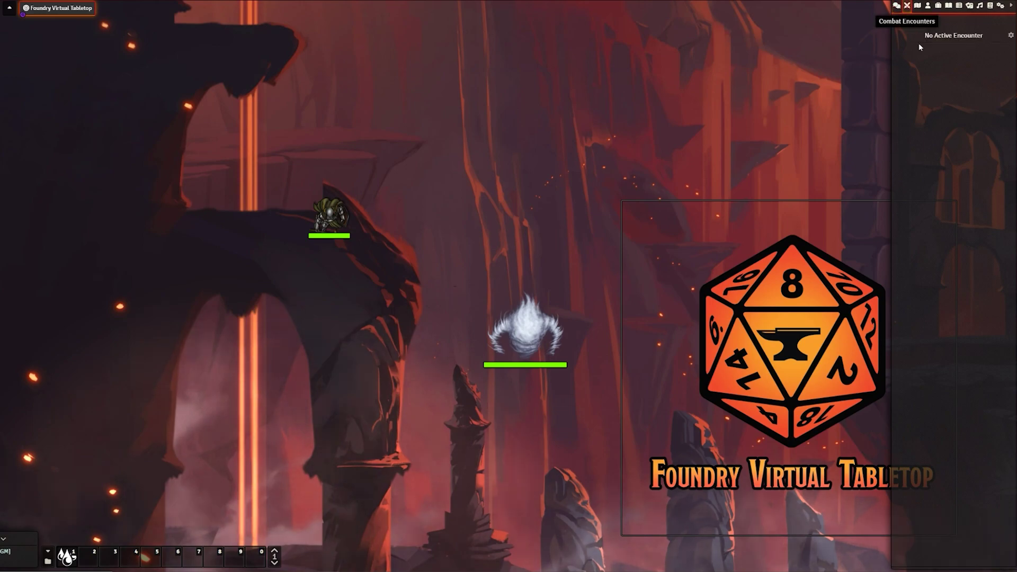
left_click(896, 22)
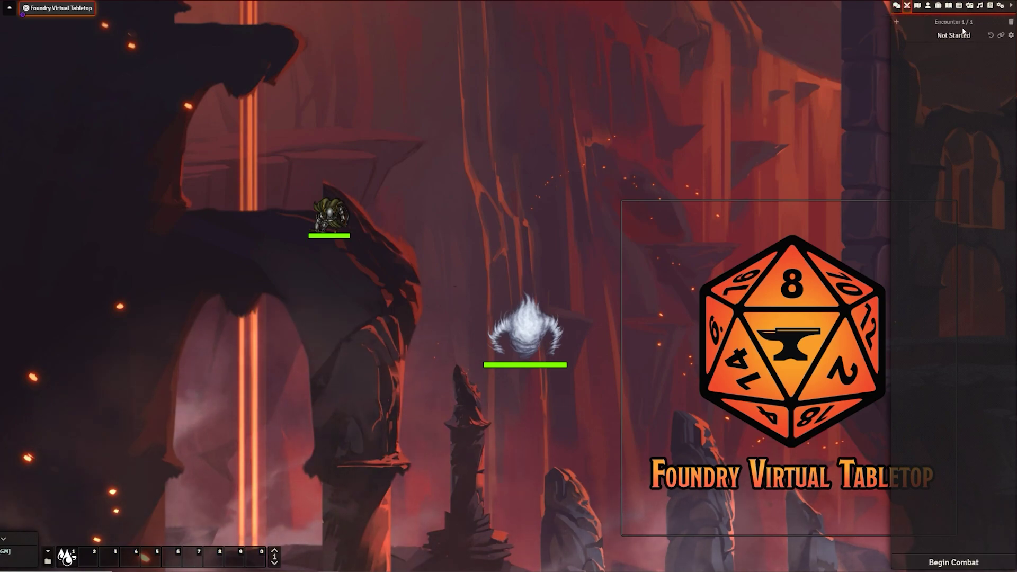
left_click(1002, 37)
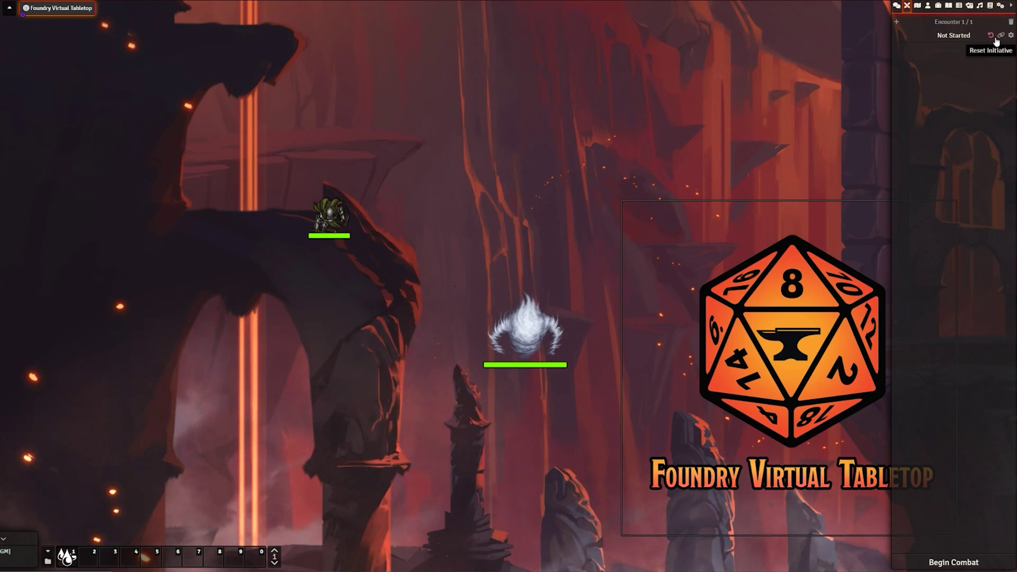
Step: Examine the Combat Tracker Settings, including the Tracked Resource options, and close them without saving
left_click(1010, 35)
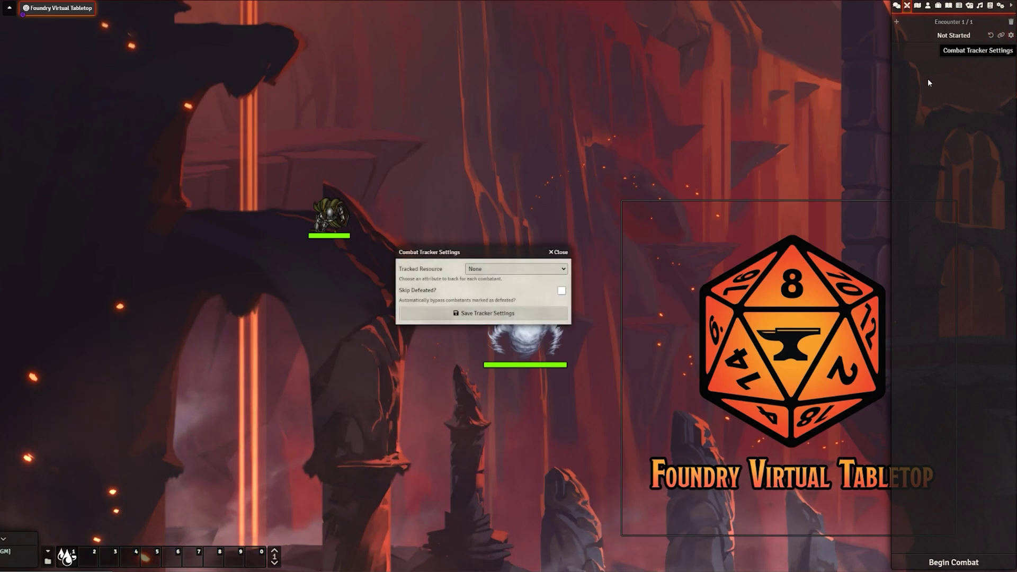
left_click(486, 268)
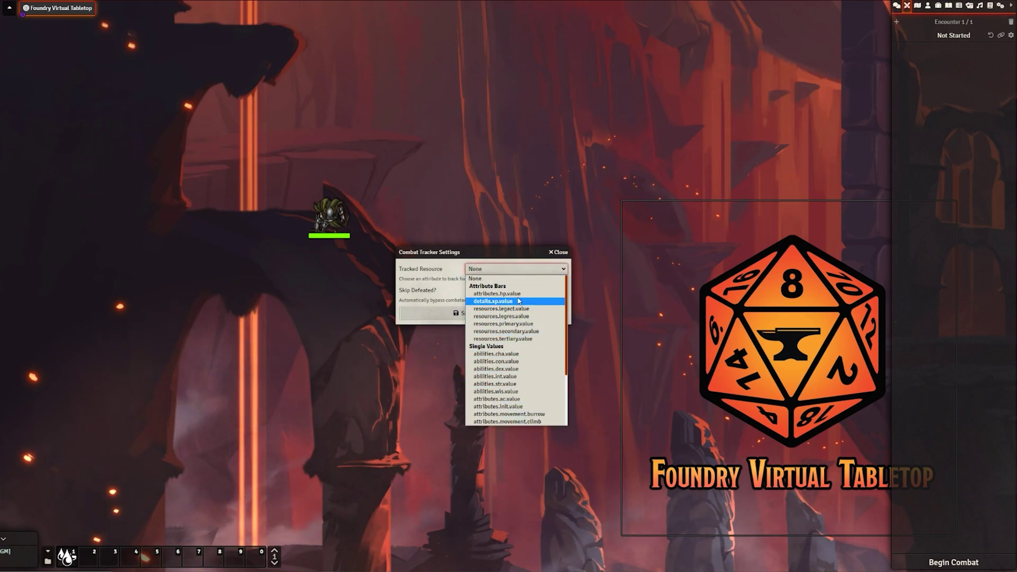
left_click(577, 235)
left_click(559, 252)
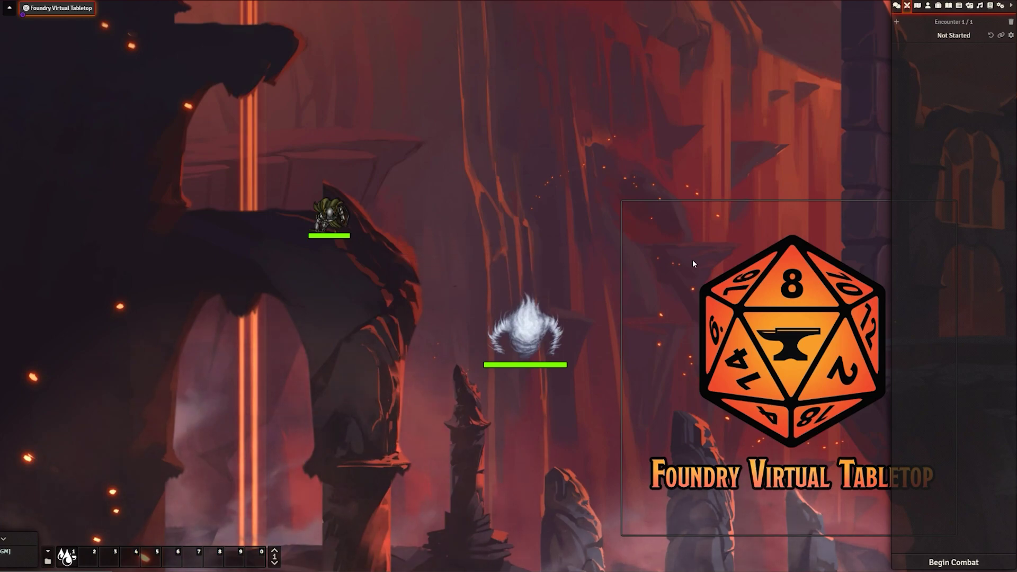
Step: Add the Air Elemental token to the combat encounter as a combatant
right_click(505, 335)
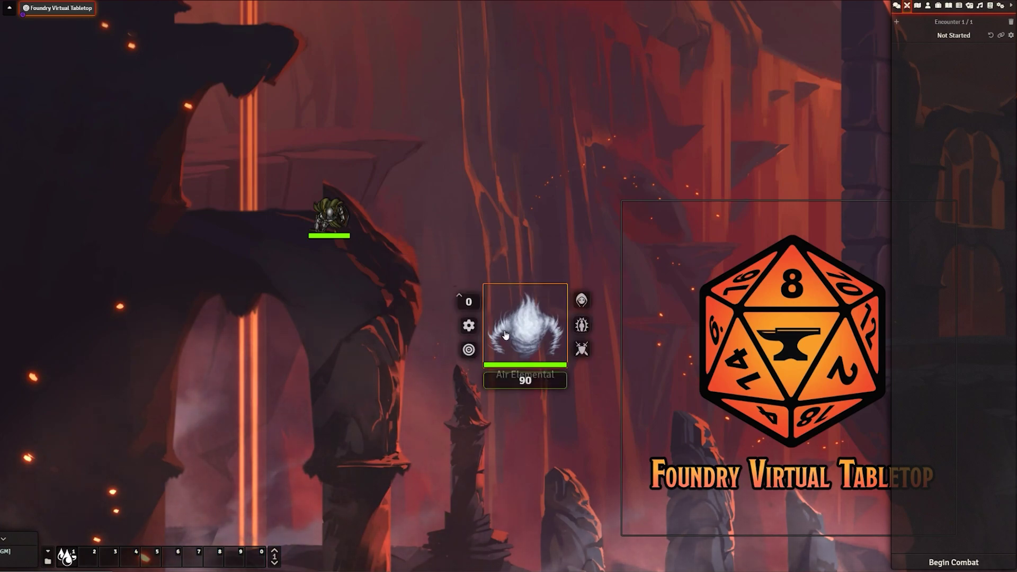
left_click(582, 349)
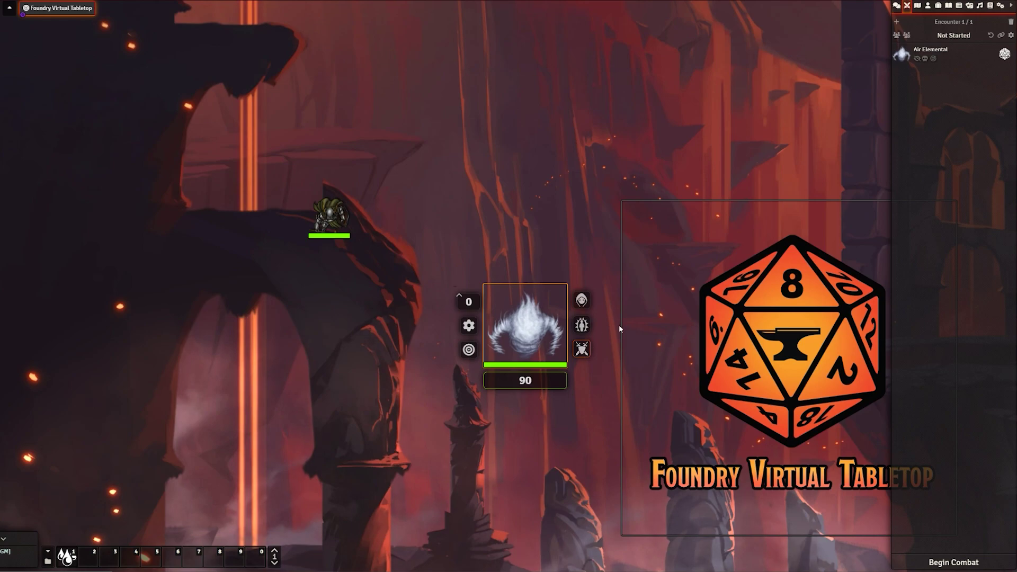
double_click(524, 324)
left_click(596, 149)
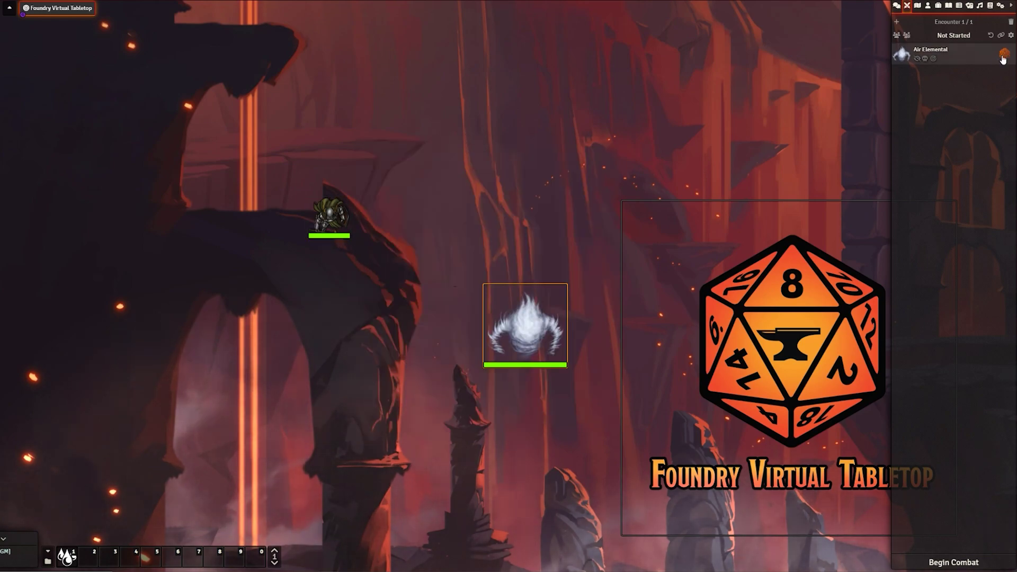
Step: Move the Krusk token down onto the archway and roll initiative for the Air Elemental
left_click_drag(339, 215, 355, 307)
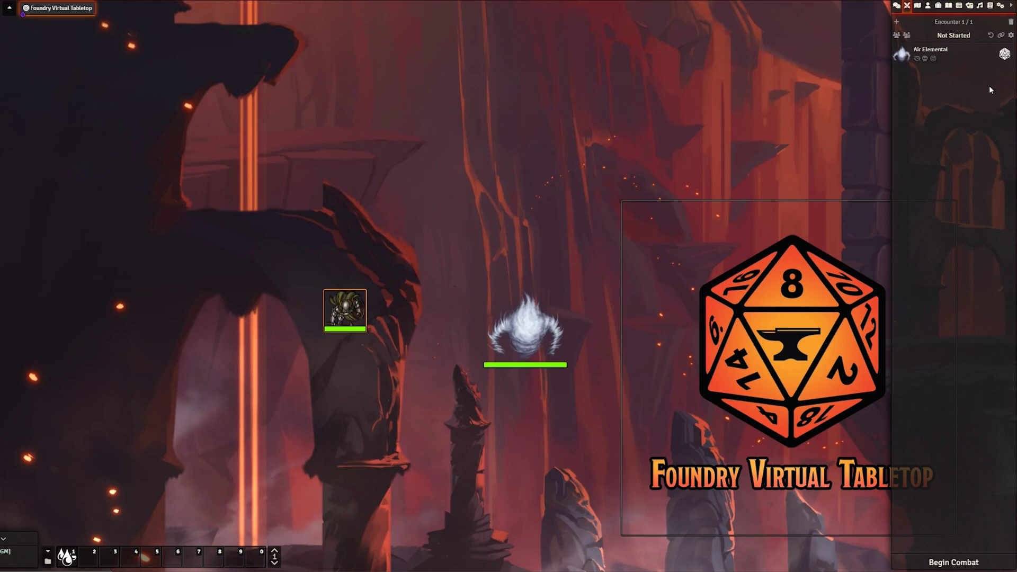
left_click(1004, 53)
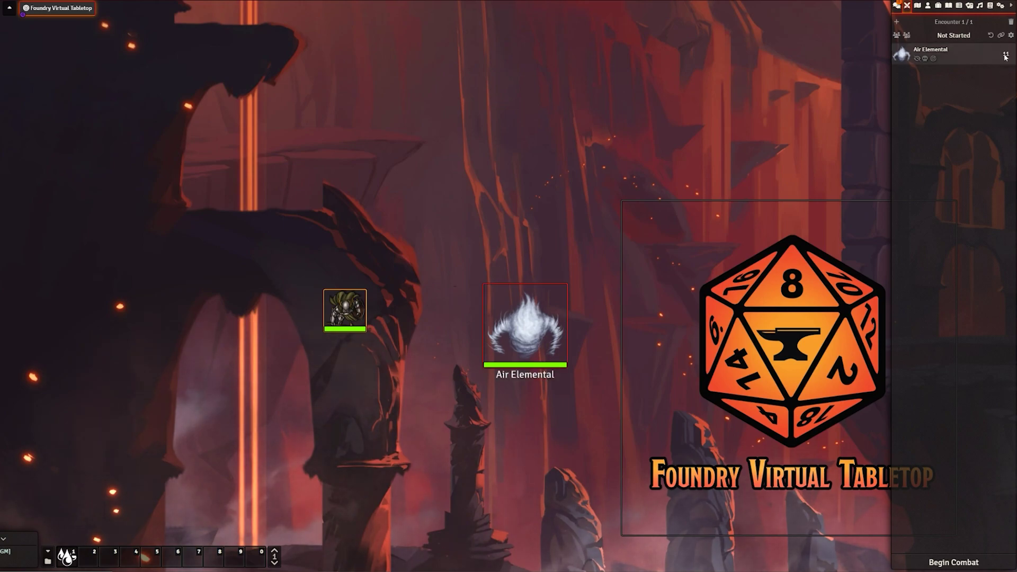
Step: Delete the current combat encounter and toggle the game's pause state on and off
left_click(1010, 23)
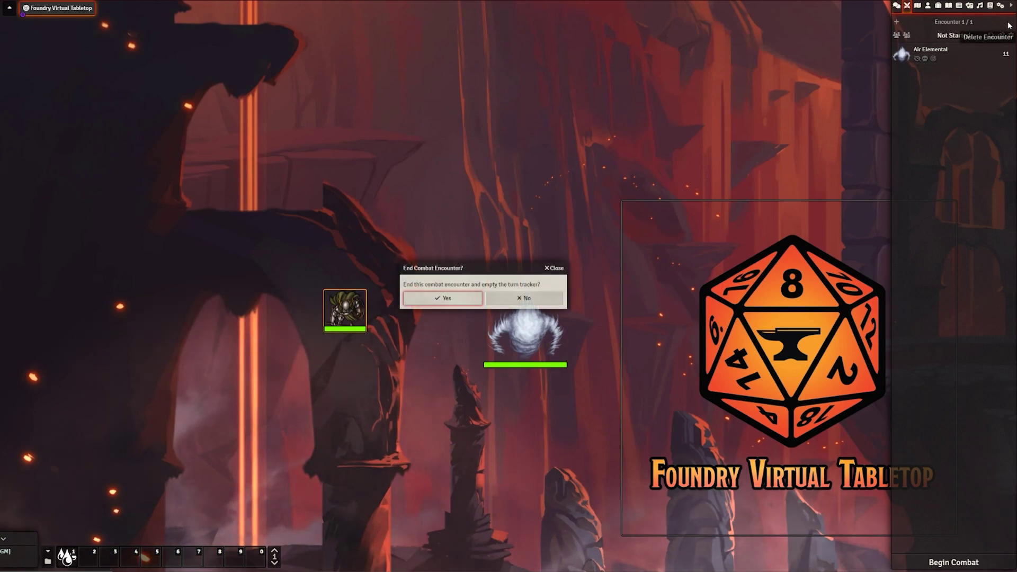
key("Return")
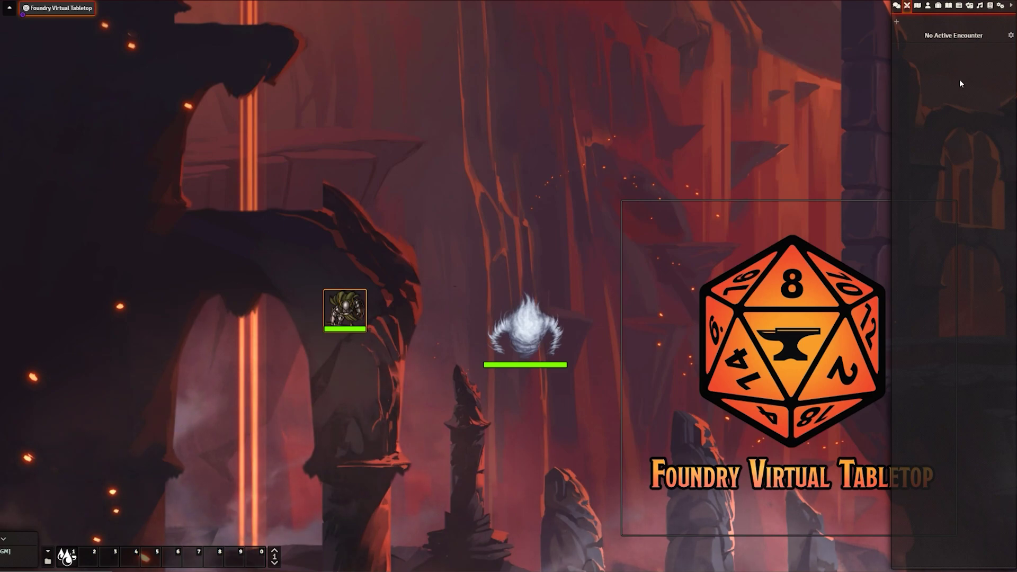
key("space")
key("space")
key("space")
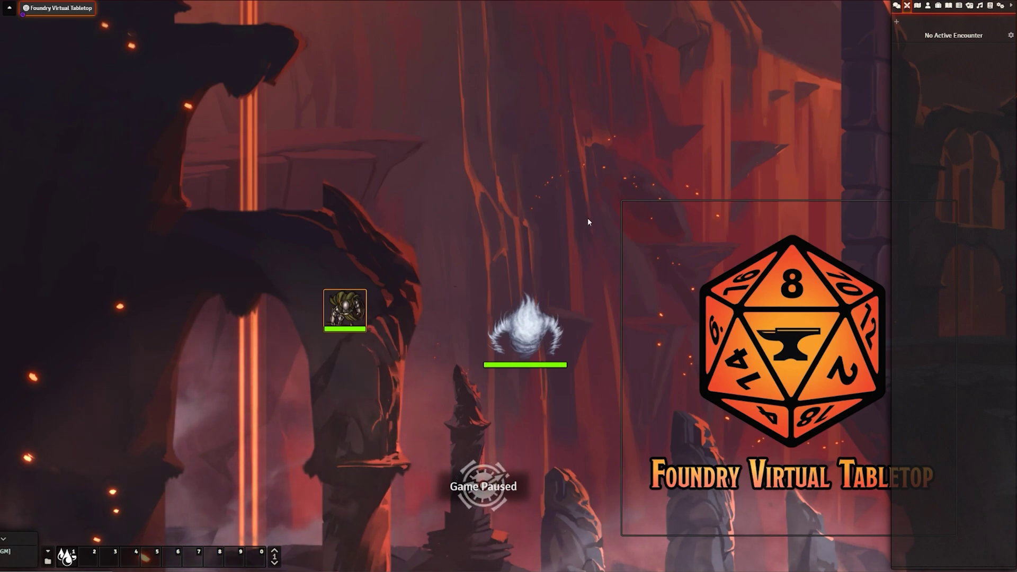
key("space")
Step: Create a new scene with the default name in the scene directory
left_click(917, 6)
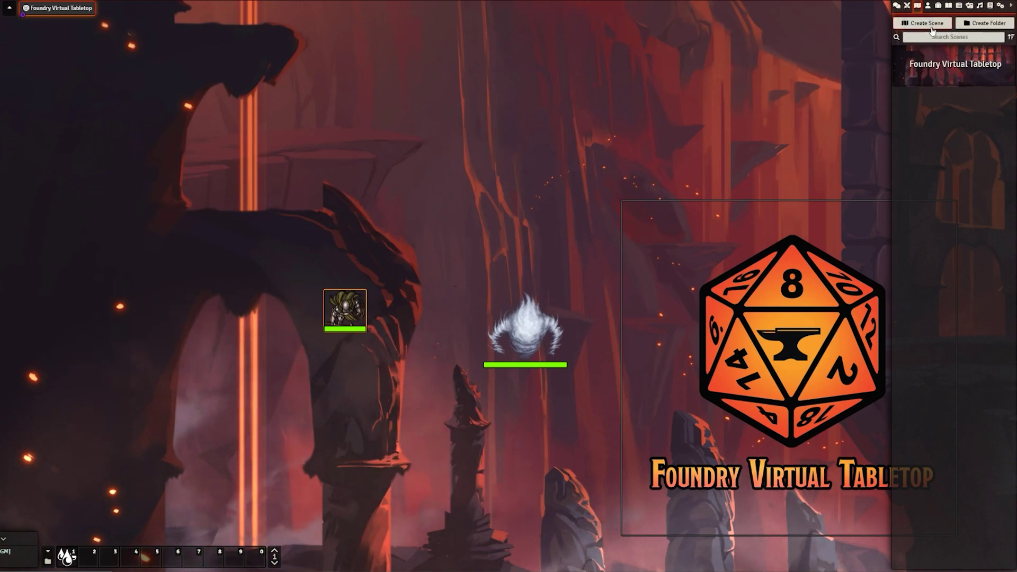
left_click(913, 25)
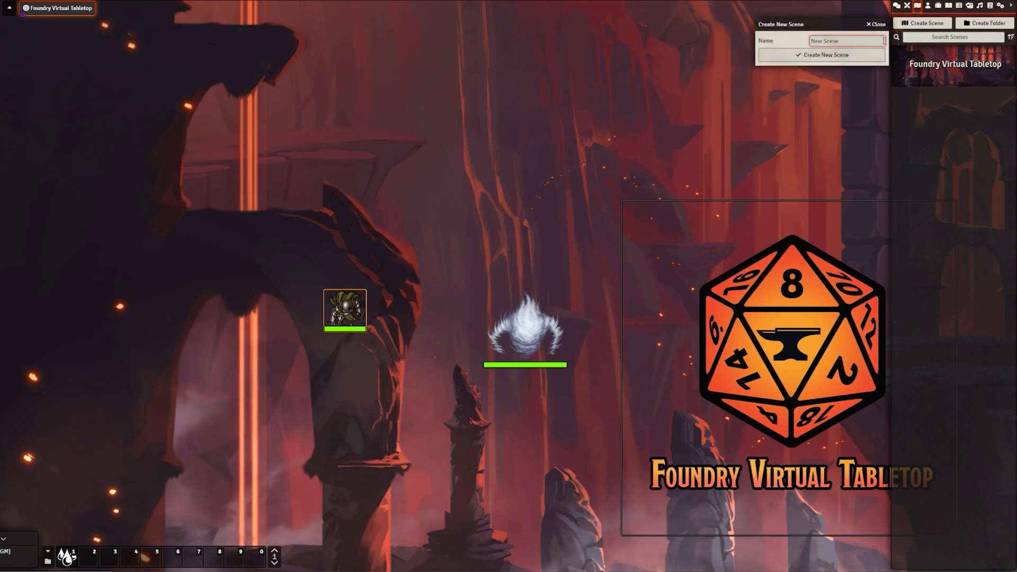
left_click(857, 58)
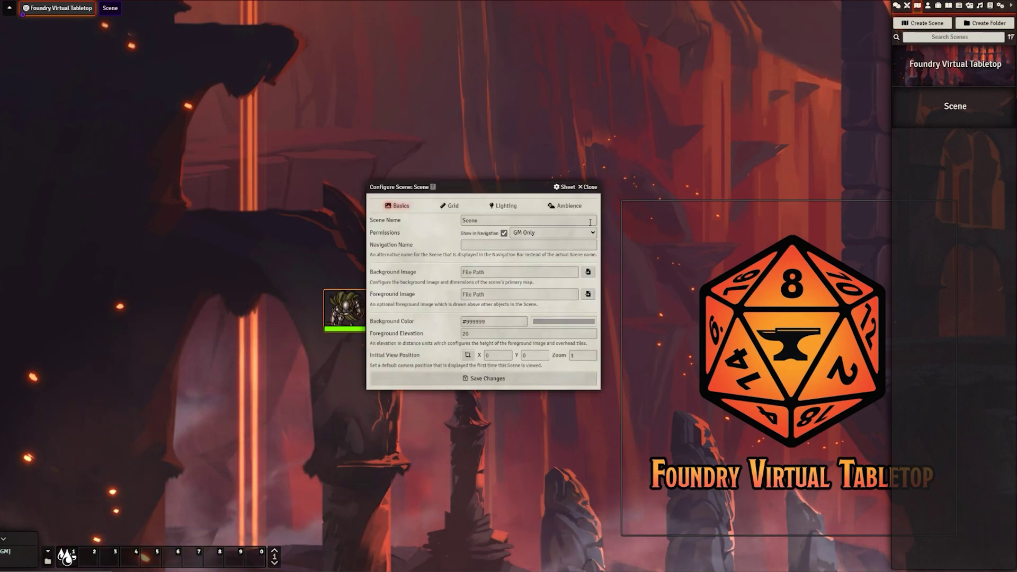
Step: Choose a background image for the new scene from the core icons/svg files and save the scene configuration
left_click(587, 273)
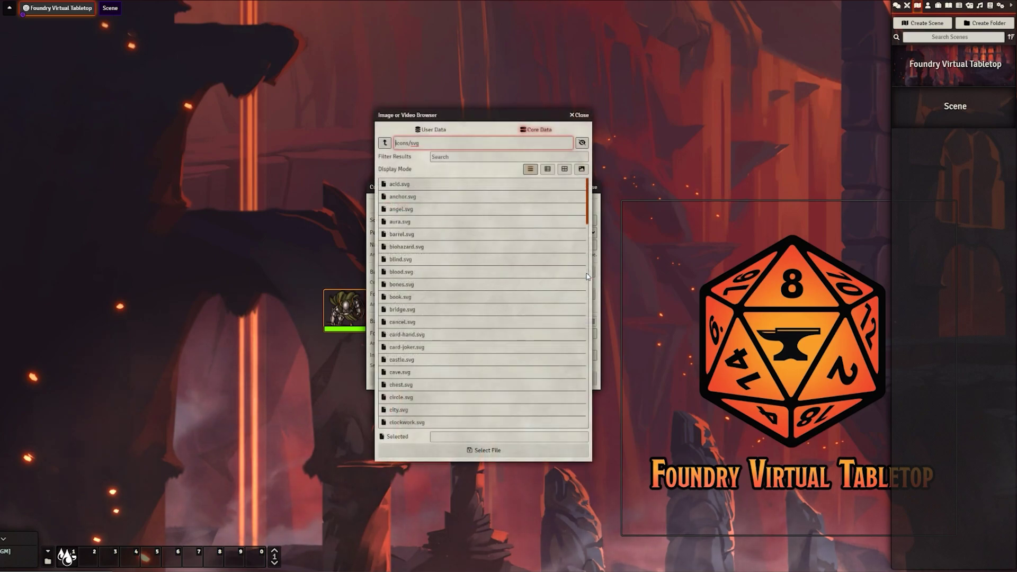
scroll(494, 284, "down", 5)
scroll(502, 297, "down", 15)
scroll(554, 283, "up", 2)
double_click(495, 277)
key("Return")
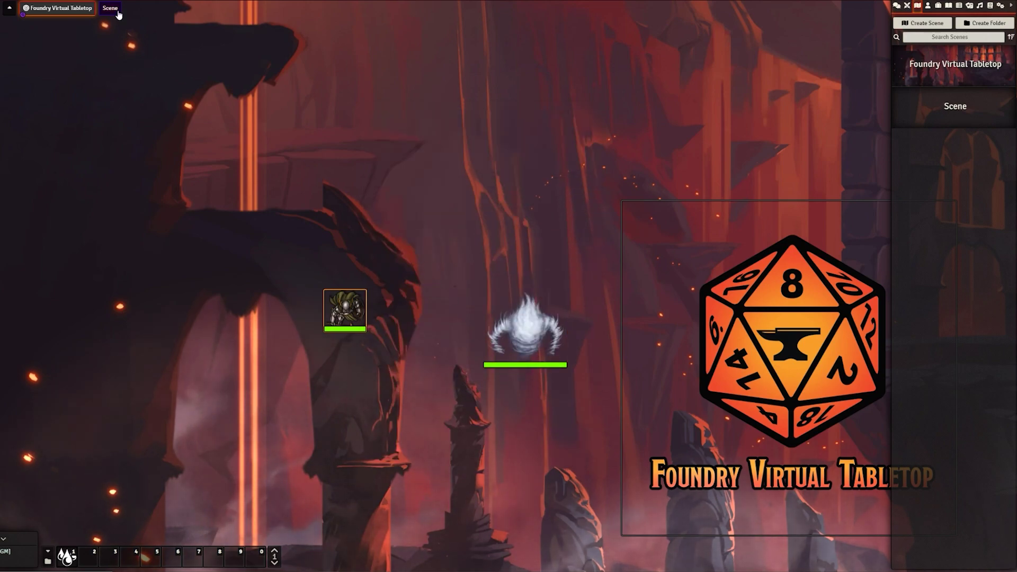
Step: Create a scene folder named Dungeon
left_click(973, 24)
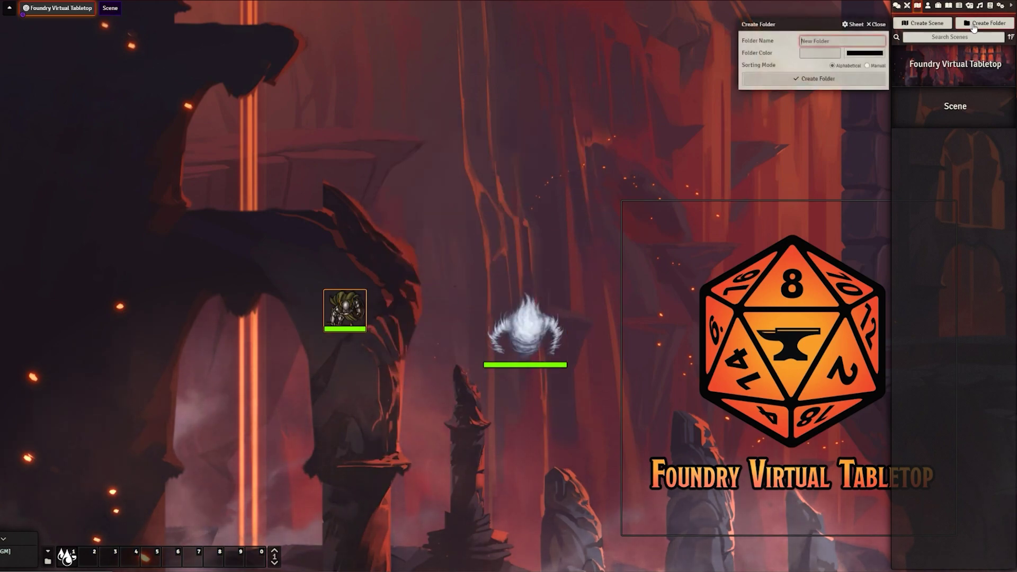
type("Dunb")
key("Return")
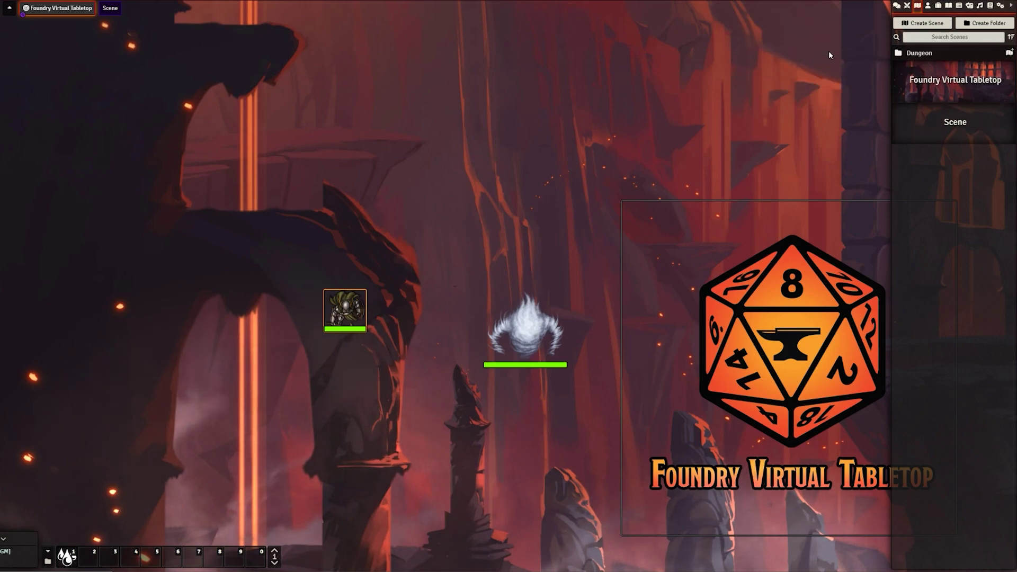
Step: Put the new Scene into the Dungeon folder, expanding and collapsing the folder
left_click(922, 55)
left_click(920, 55)
left_click(920, 55)
left_click(919, 55)
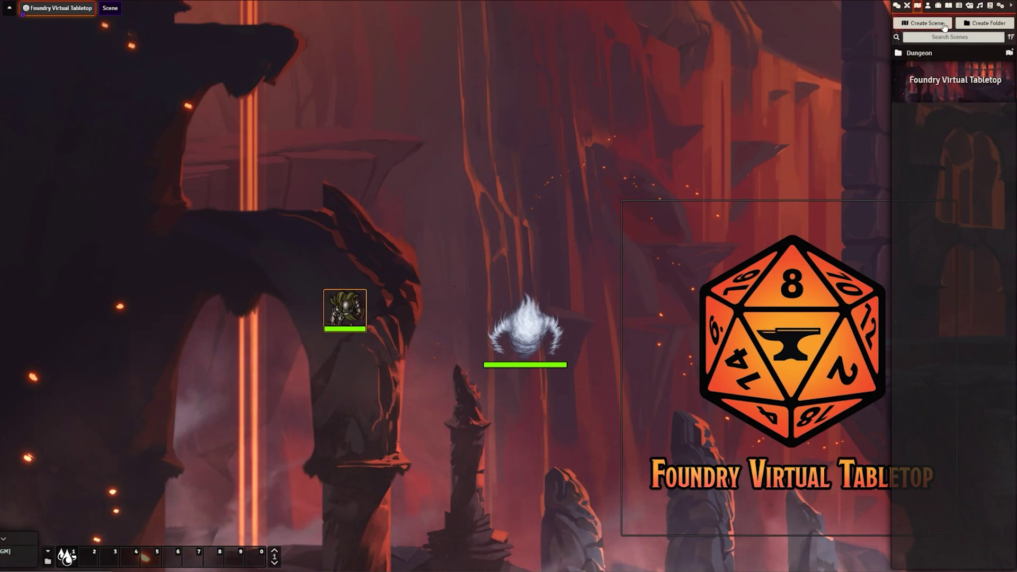
Step: Place another Krusk (Half-Orc Paladin) token from the actors above the Air Elemental and view its character sheet
left_click(927, 6)
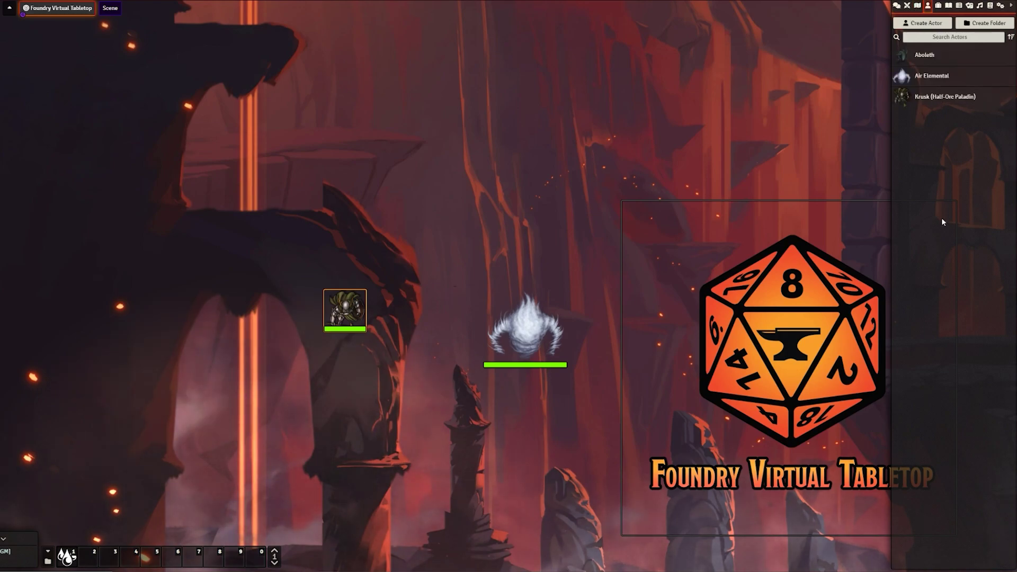
right_click(918, 99)
left_click_drag(919, 100, 534, 158)
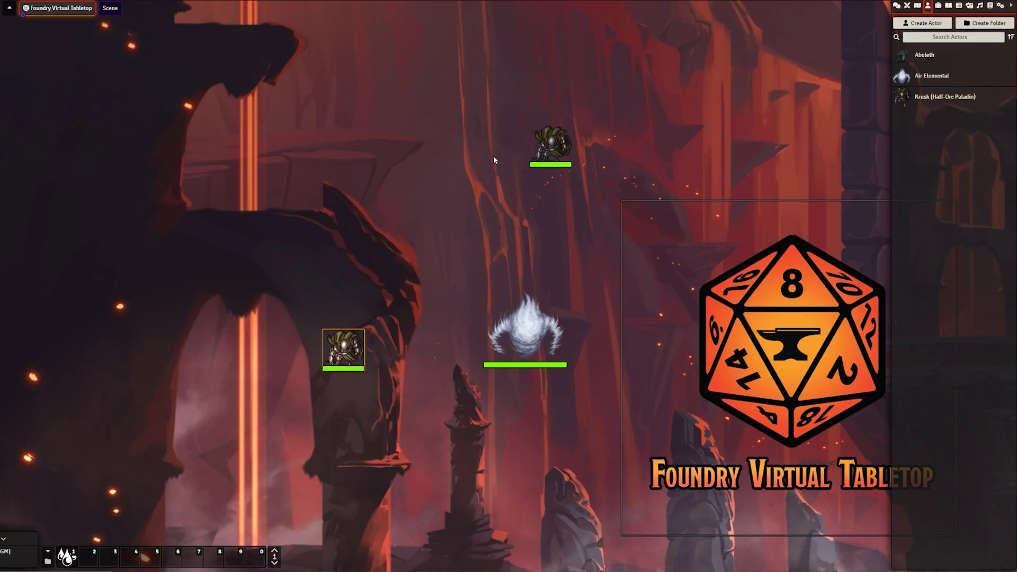
double_click(546, 140)
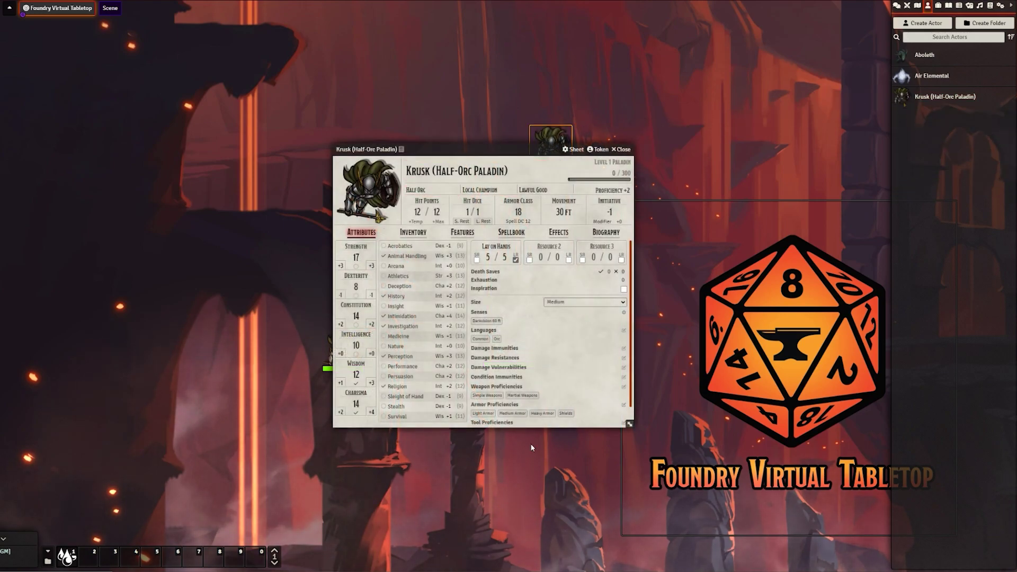
left_click(622, 149)
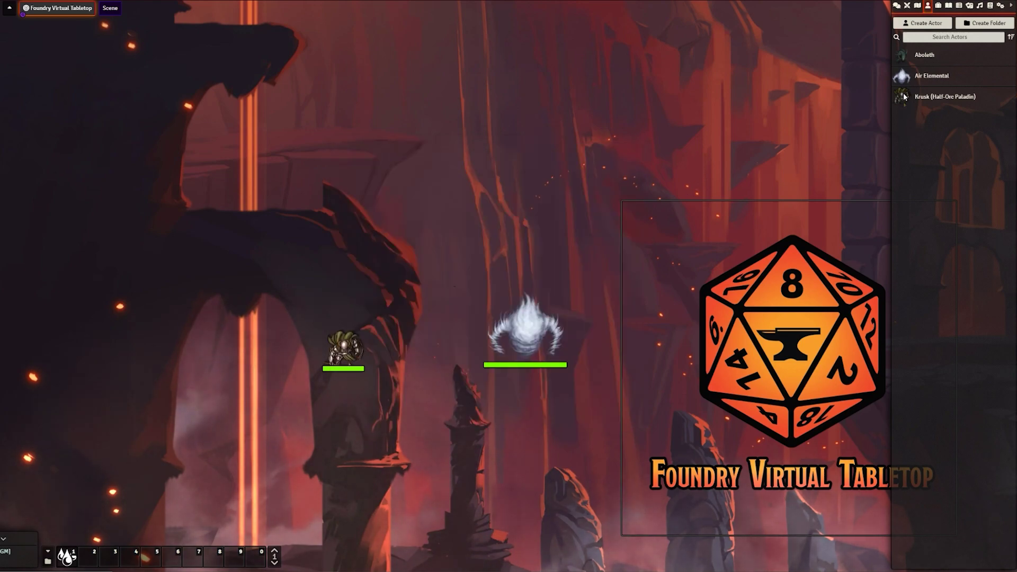
Step: Set the individual player's ownership of the Krusk (Half-Orc Paladin) actor to Owner and save the change
right_click(905, 96)
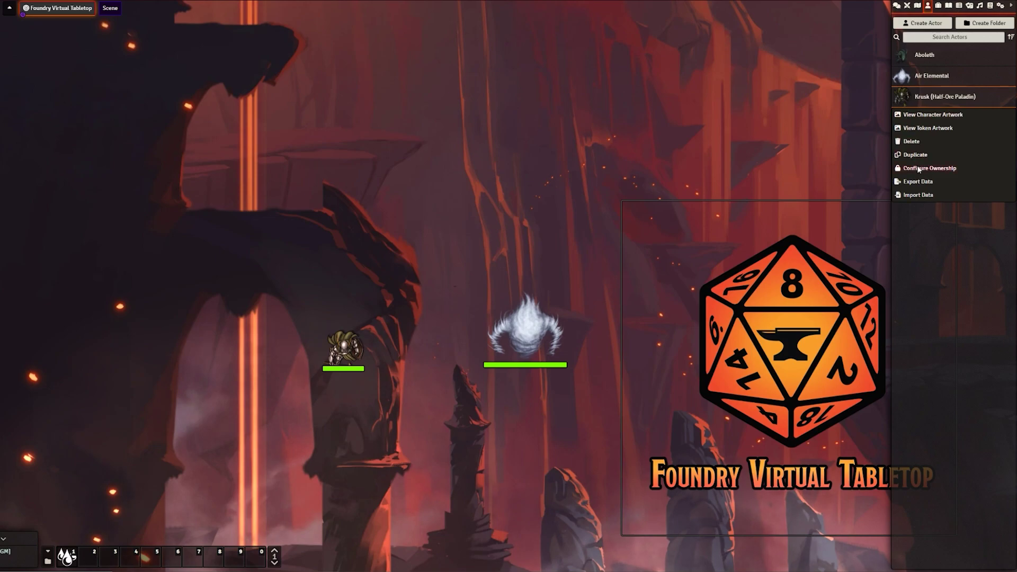
left_click(918, 169)
left_click(806, 144)
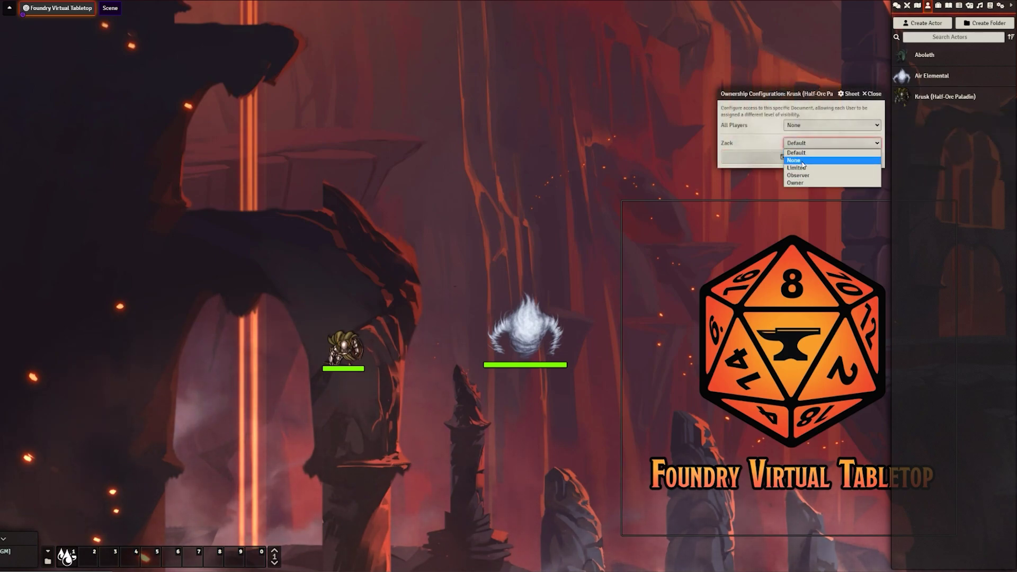
left_click(796, 183)
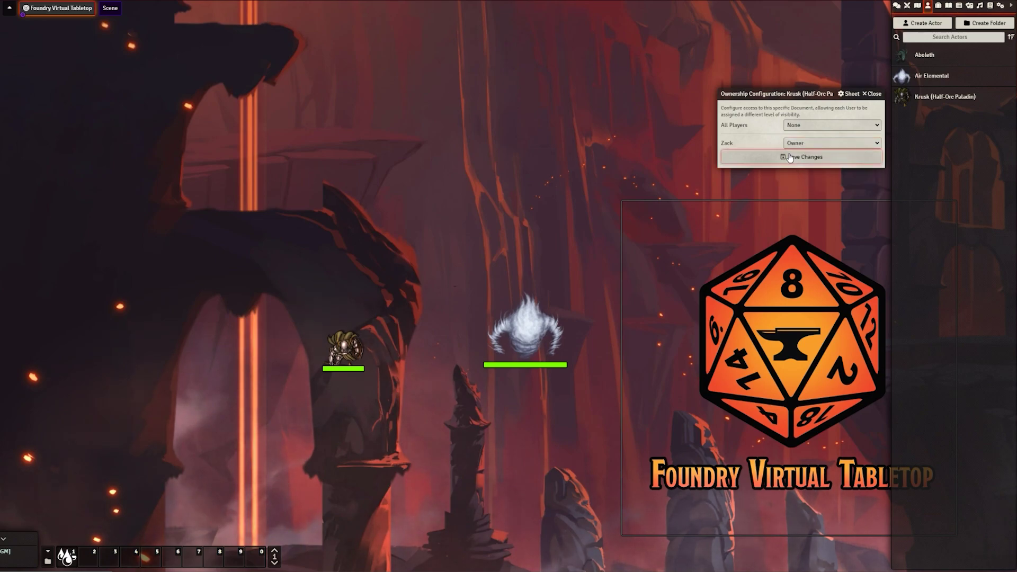
left_click(790, 157)
Step: Place a new Krusk token near the archway, reposition it and open its token controls
left_click_drag(905, 99, 384, 228)
left_click_drag(348, 154, 365, 181)
right_click(366, 180)
left_click(324, 179)
left_click(574, 215)
Step: View the new Krusk token's character sheet, move the token down and delete it from the scene
double_click(373, 186)
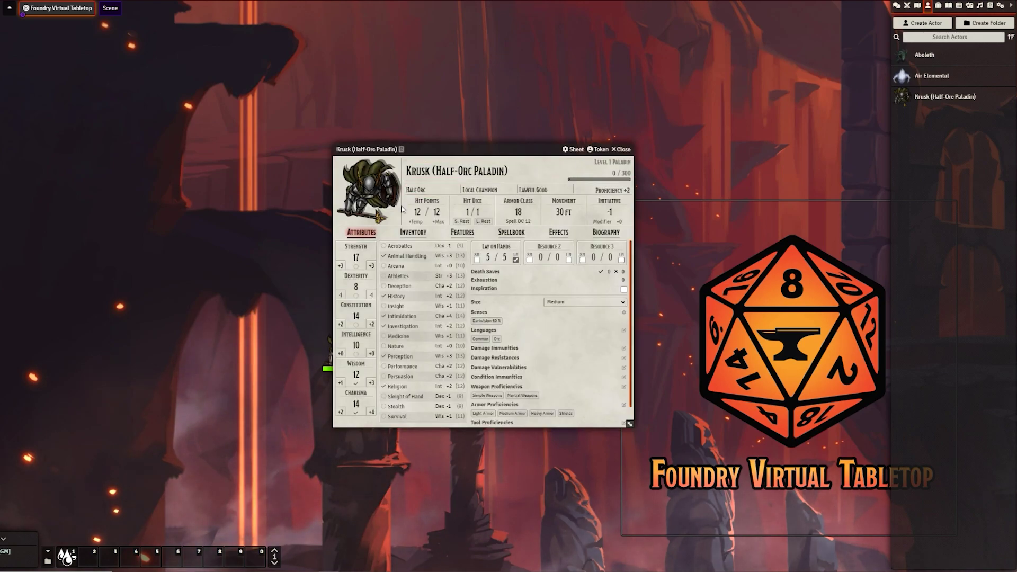
left_click(621, 149)
key("Down")
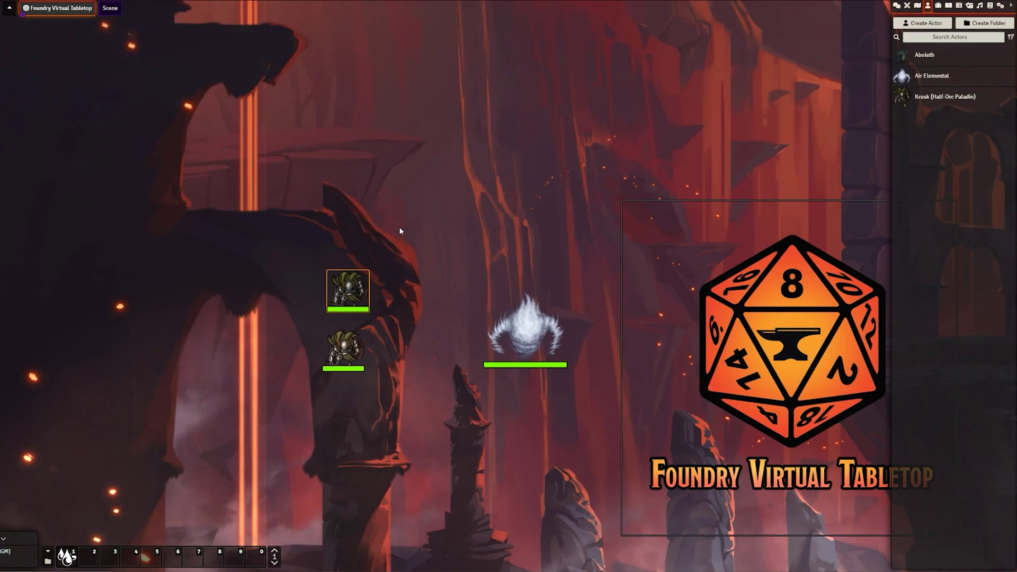
left_click_drag(399, 232, 342, 283)
key("Delete")
Step: Create a Weapon item named "Axe of Slashin" with the description "This axe does extra damage +2"
left_click(937, 6)
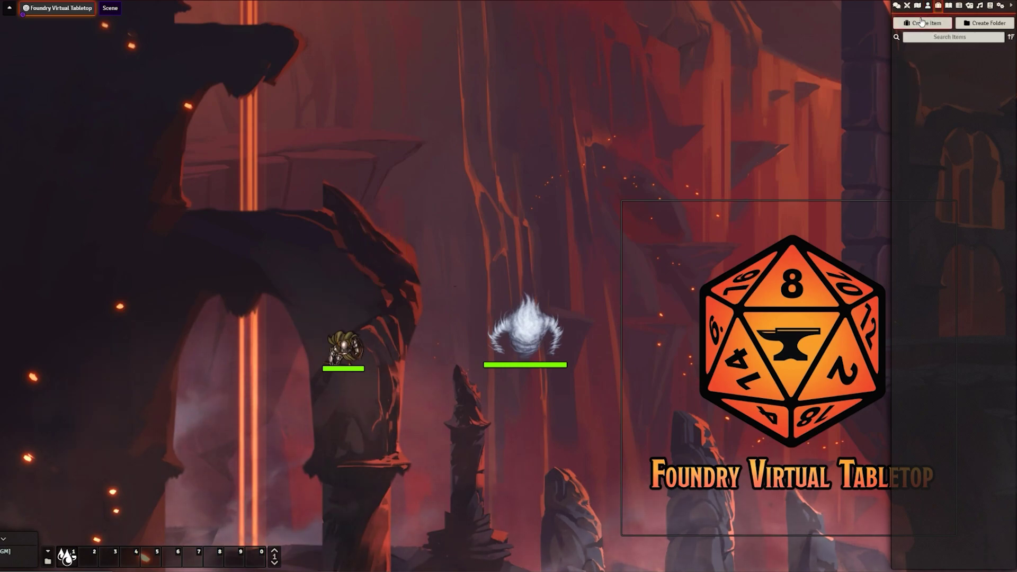
left_click(922, 23)
type("Axe of")
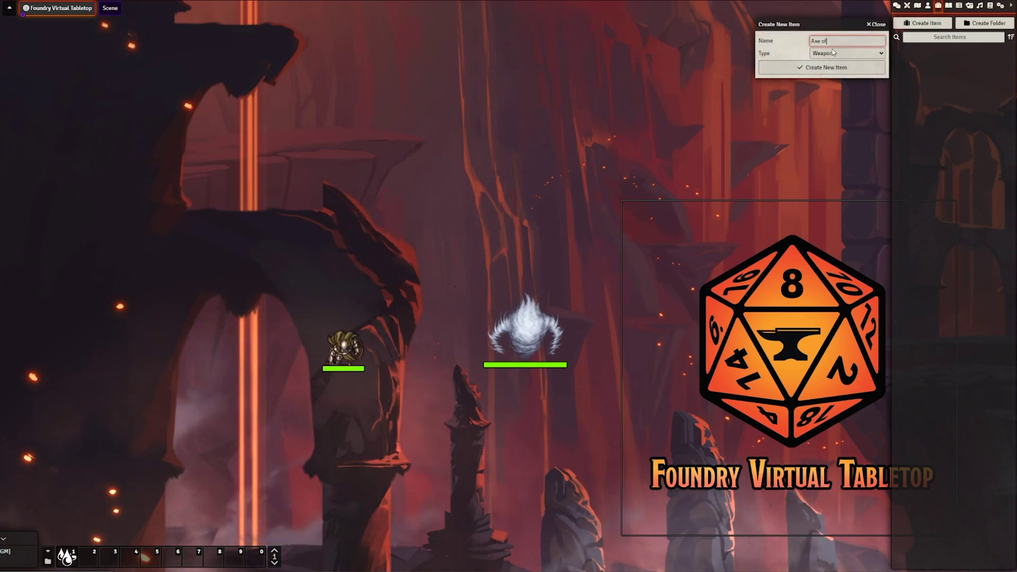
type(" Slas")
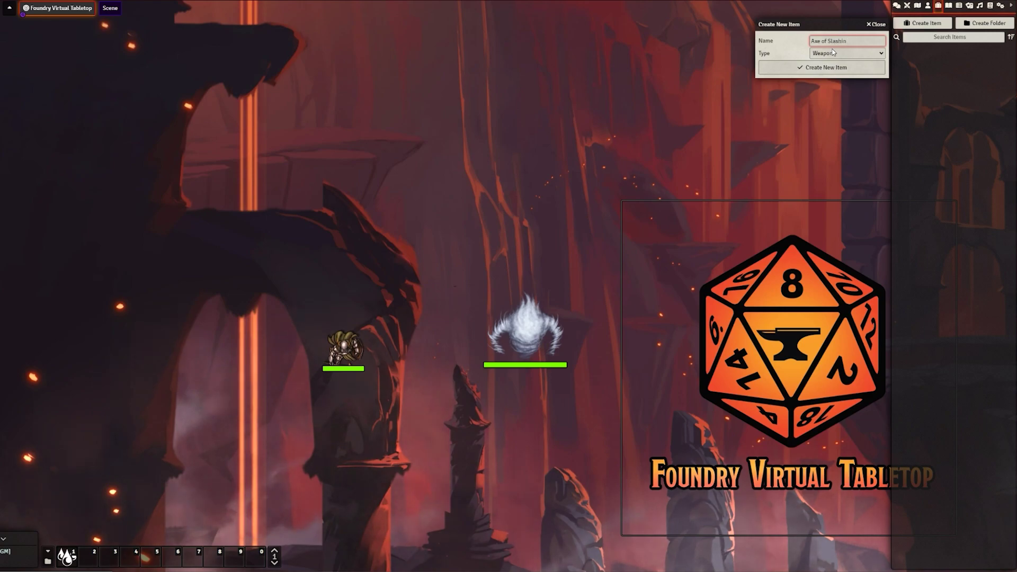
type("hin")
left_click(834, 68)
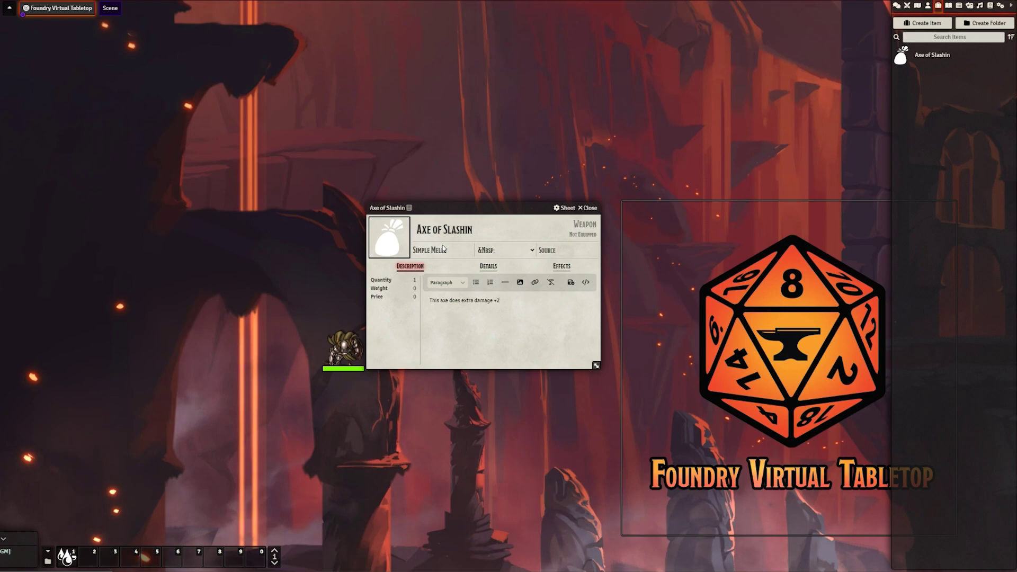
Step: Set the axe's source to Homebrew, its base weapon to Handaxe and its attunement to Attunement Not Required
left_click(544, 248)
type("Homebrew")
left_click(487, 266)
left_click(555, 297)
left_click(554, 298)
left_click(548, 307)
left_click(554, 332)
left_click(554, 317)
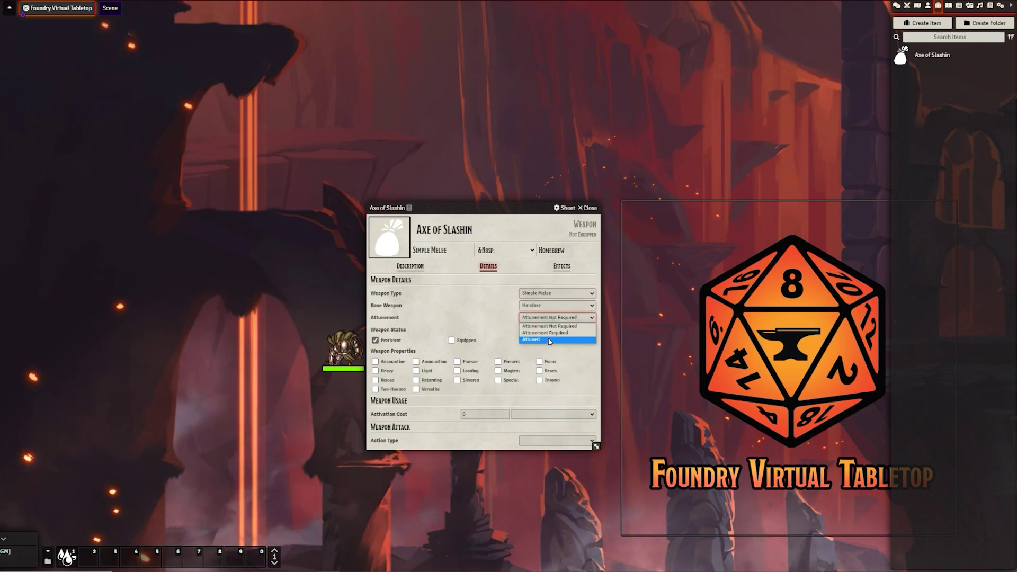
left_click(551, 325)
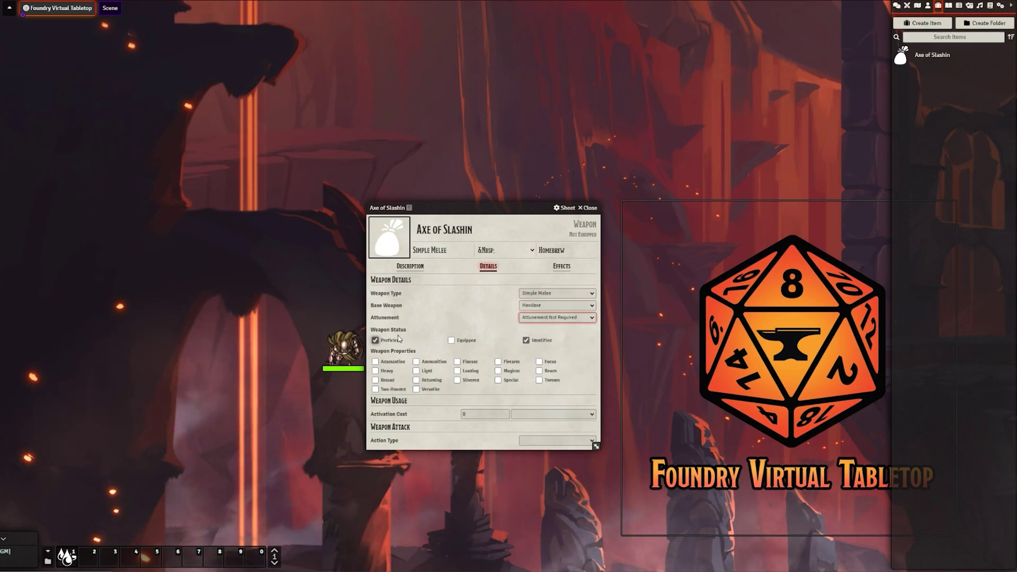
Step: Replace the axe's image with the starburst explosion icon from icons/svg and close the item sheet
left_click(389, 237)
scroll(430, 361, "down", 5)
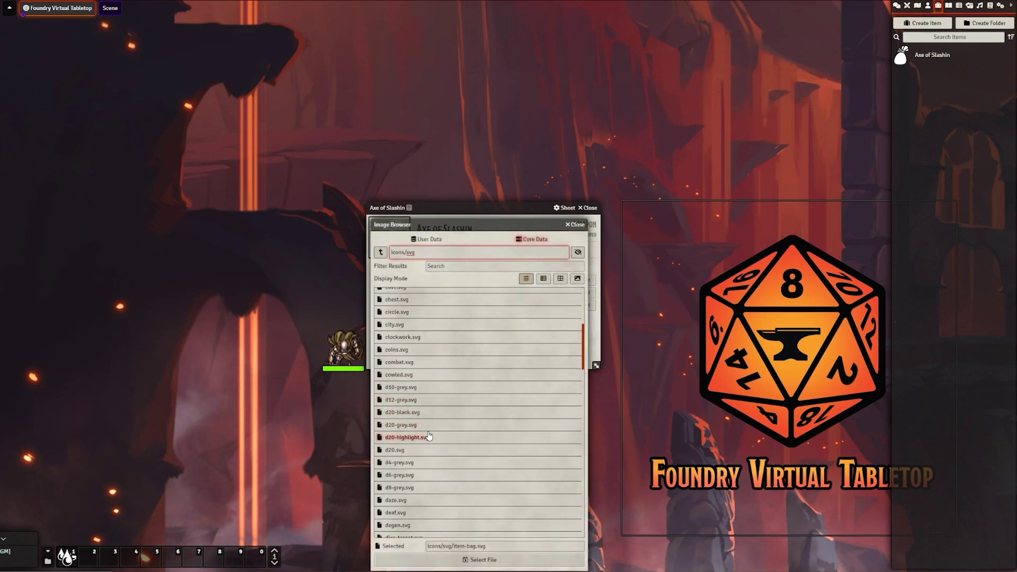
scroll(432, 421, "down", 3)
double_click(413, 318)
key("Escape")
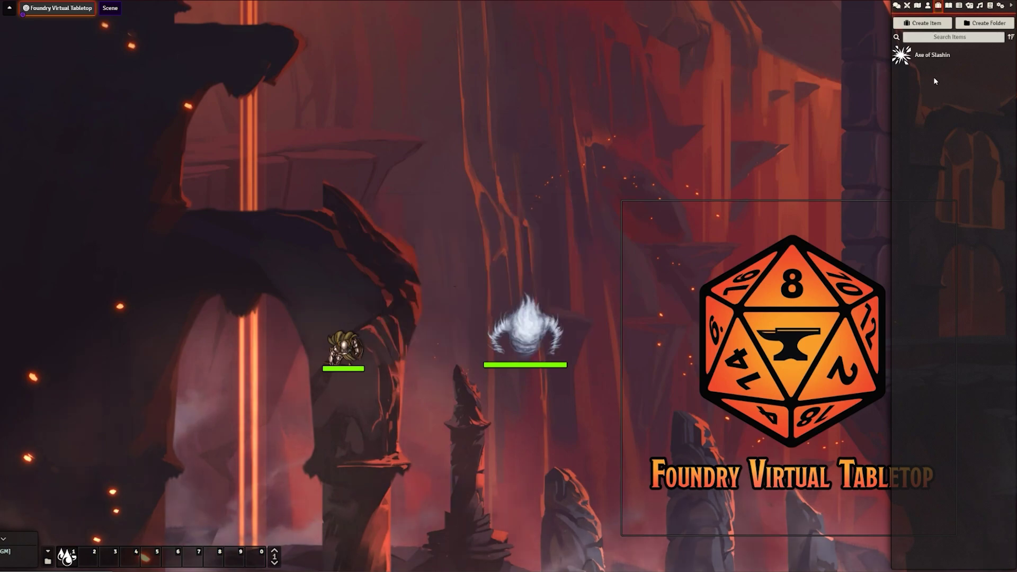
Step: Set the Axe of Slashin's ownership for All Players to Limited and save the change
right_click(932, 55)
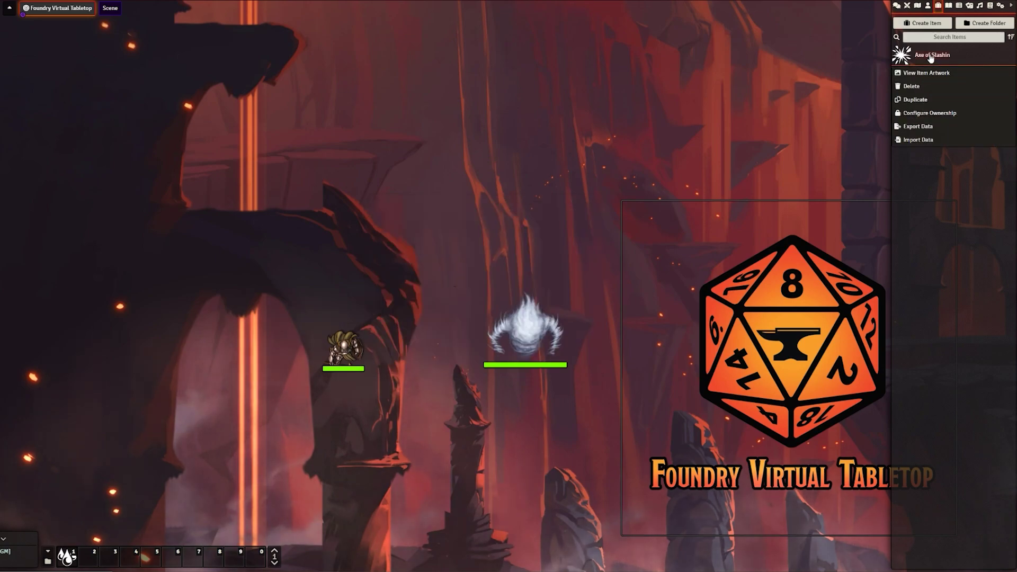
left_click(923, 113)
left_click(793, 84)
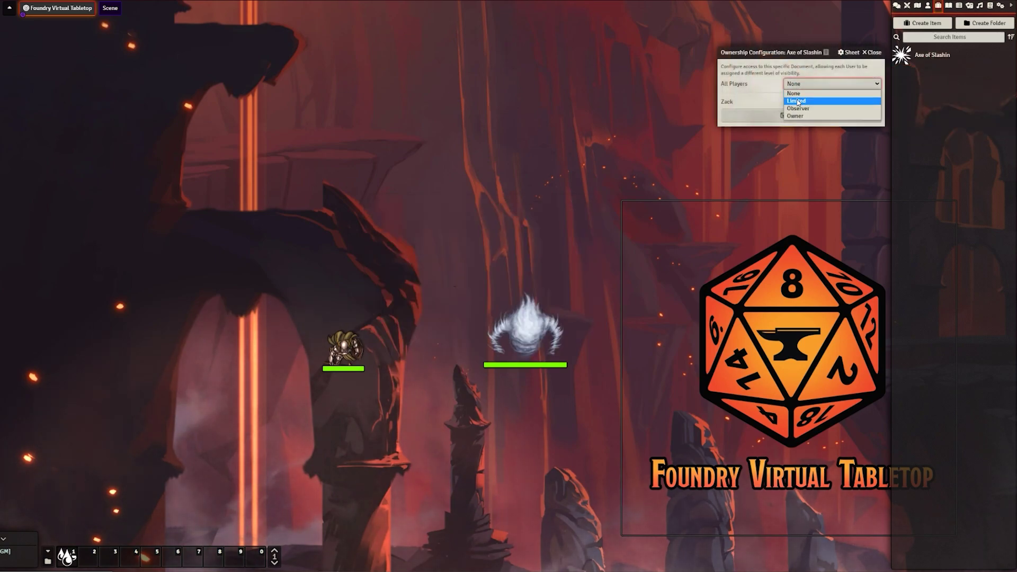
left_click(798, 102)
left_click(839, 120)
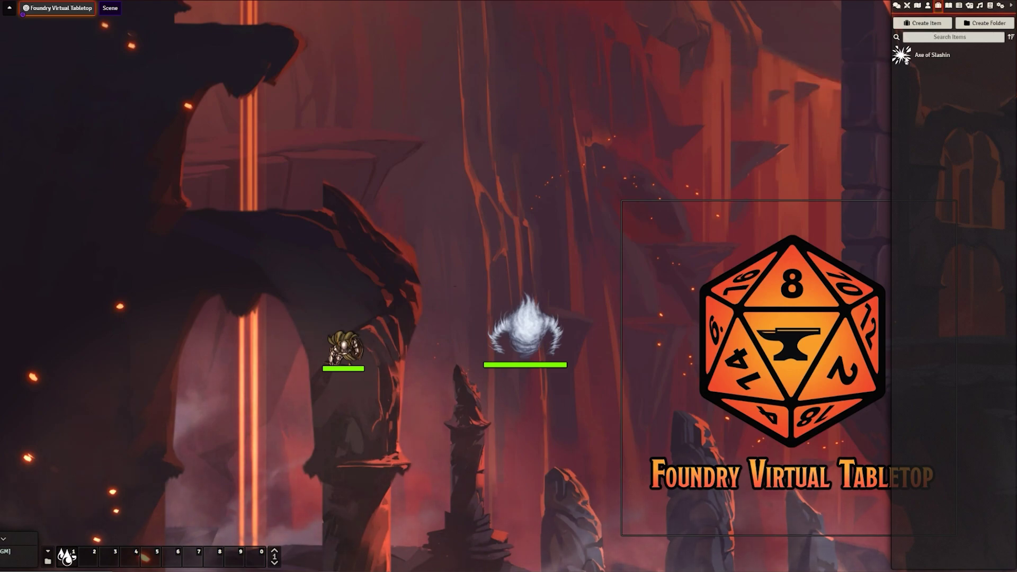
Step: Examine the Effects section of the Axe of Slashin's item sheet and close the sheet
left_click(932, 54)
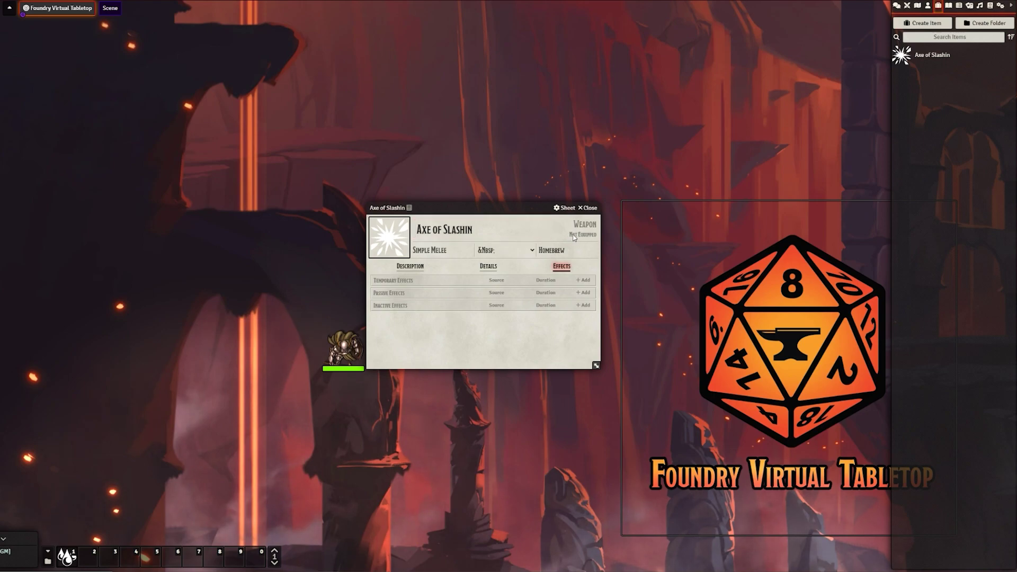
left_click(589, 208)
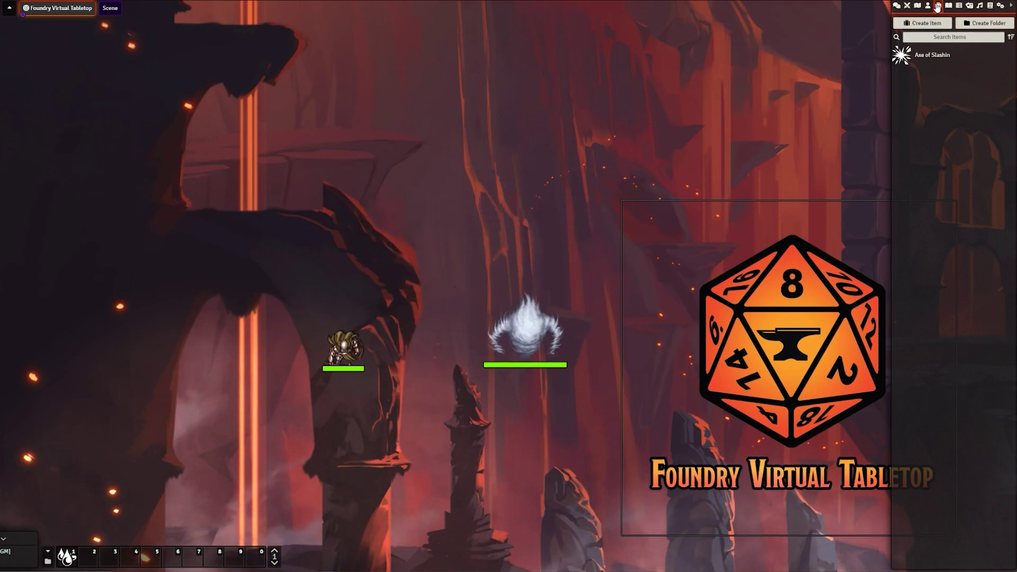
Step: Create a journal entry titled with the player's first name
left_click(948, 5)
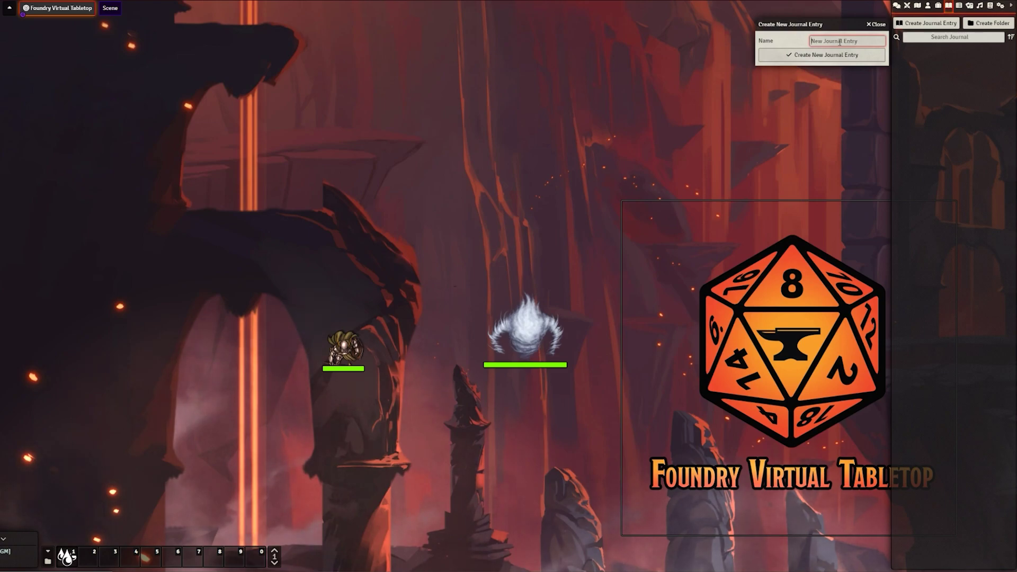
type("Zack")
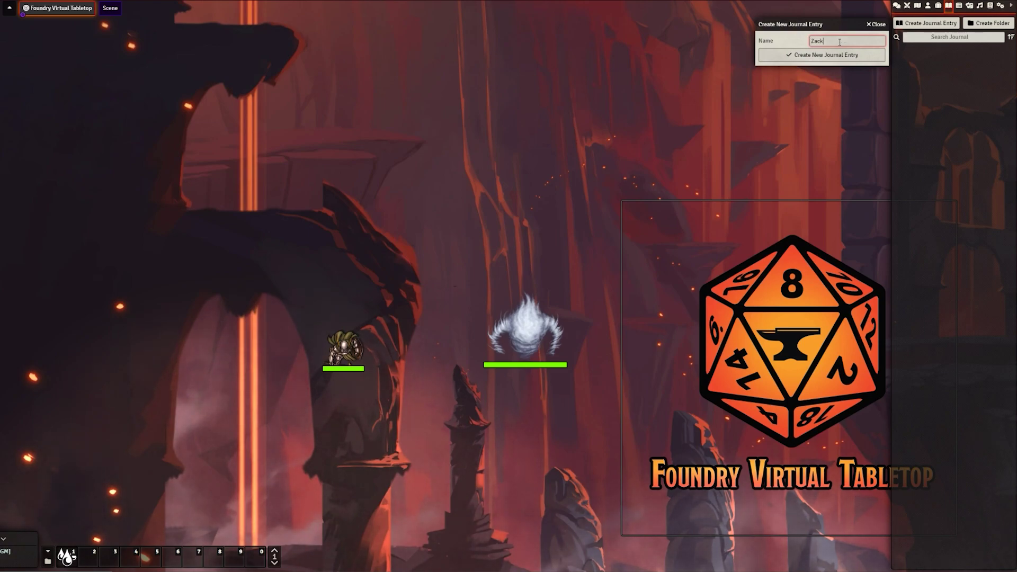
key("Return")
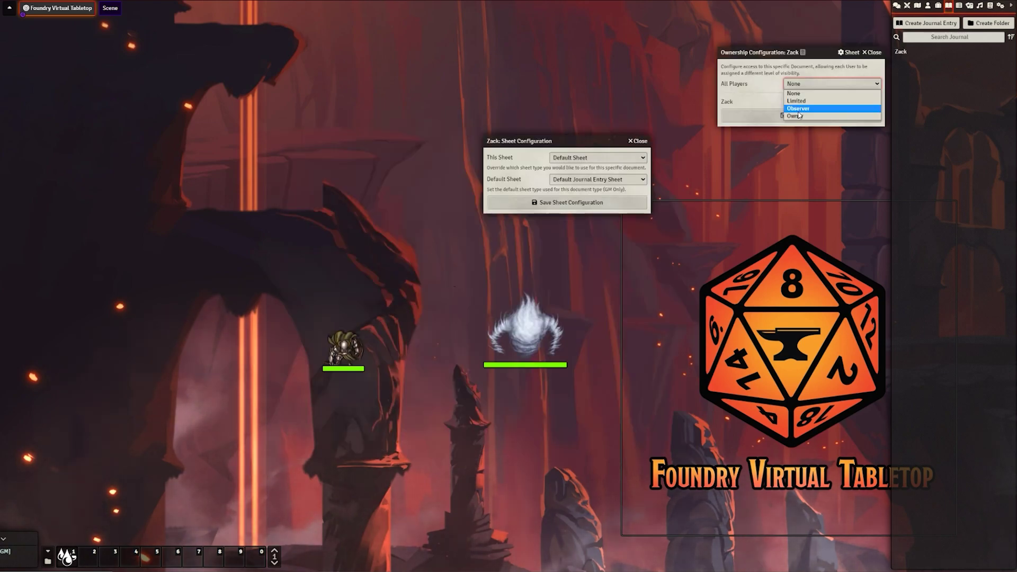
Step: Configure the ownership levels of the player's journal entry and save them
left_click(798, 117)
left_click(796, 101)
left_click(798, 134)
left_click(751, 116)
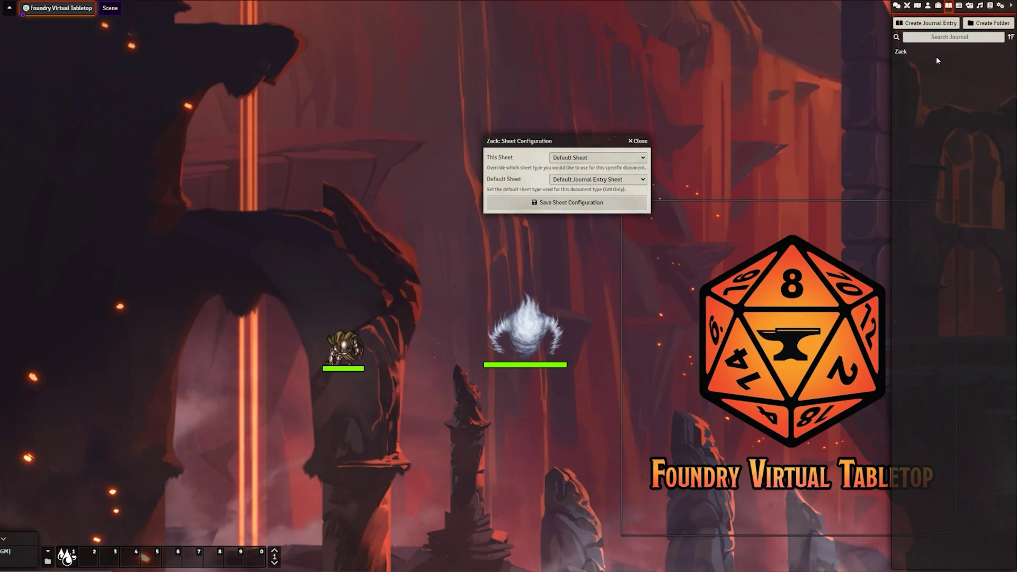
Step: View the player's blank journal entry, and close it together with its sheet configuration
left_click(900, 52)
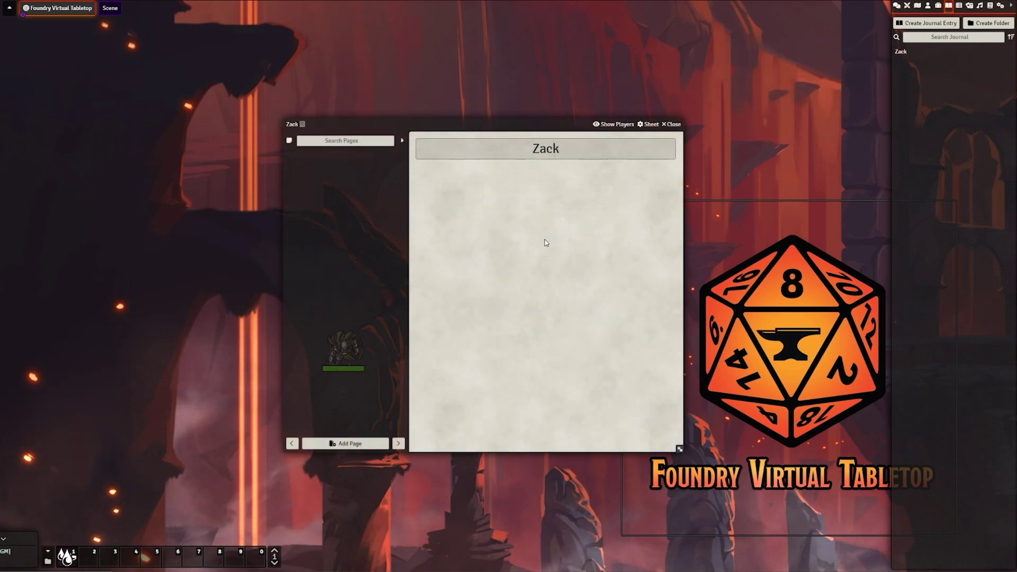
left_click(672, 125)
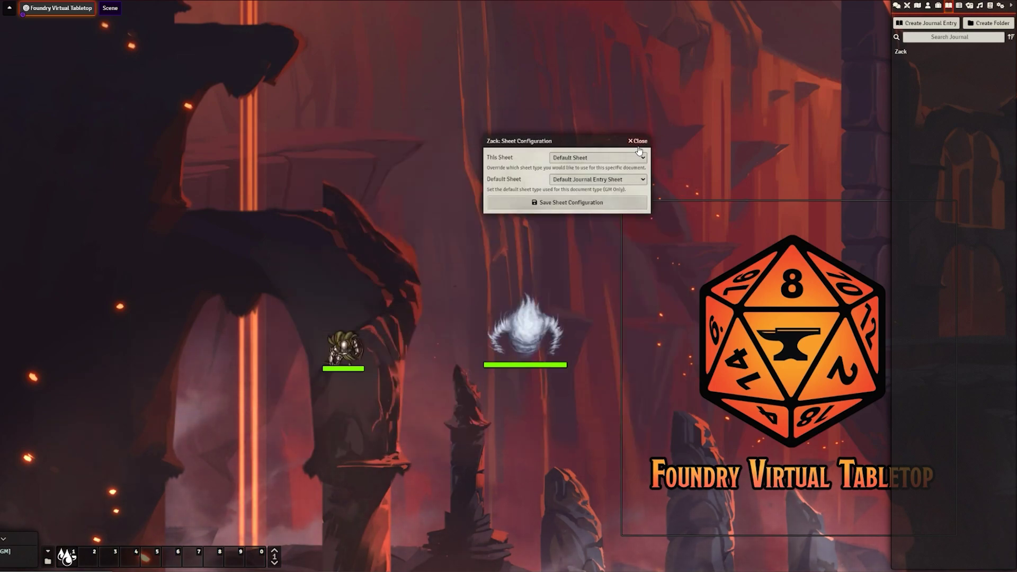
left_click(637, 143)
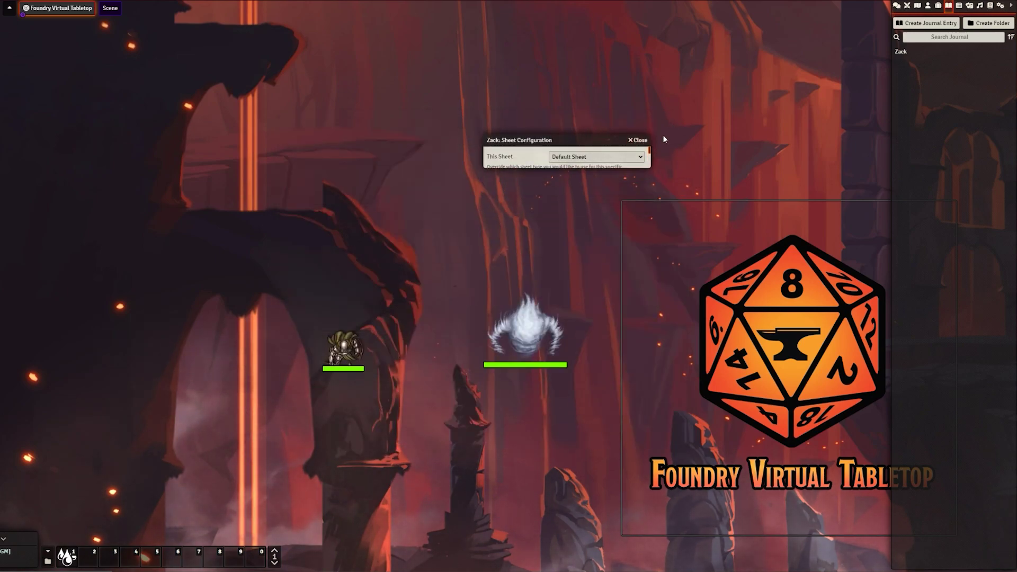
Step: Create a second journal entry named Note
left_click(955, 24)
type("Ni")
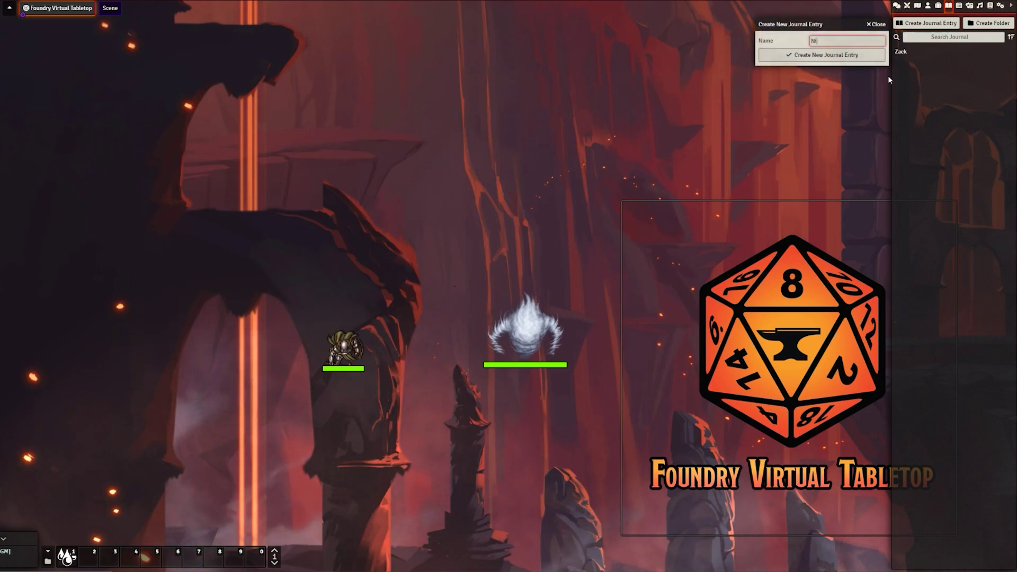
type("te")
key("Return")
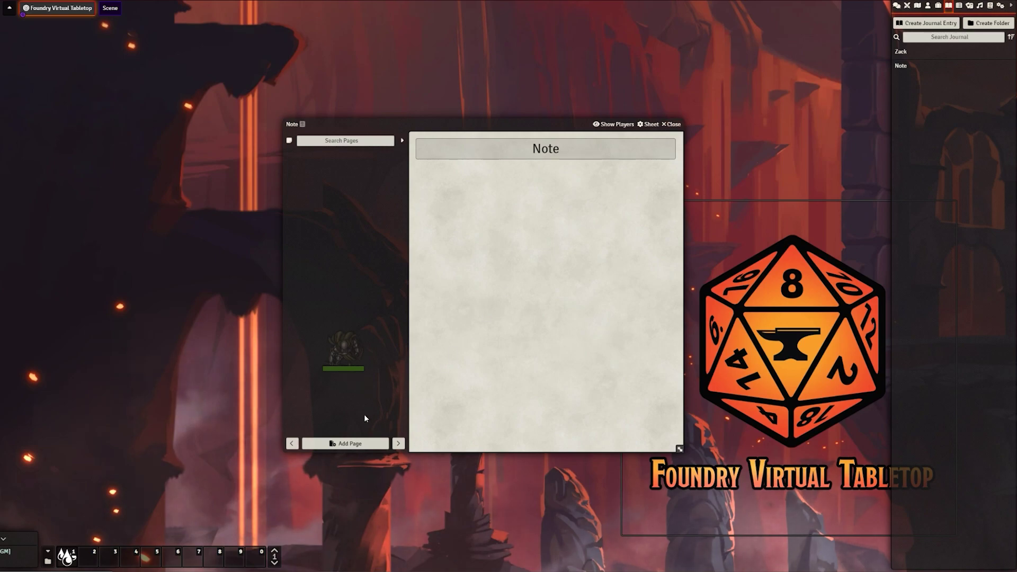
Step: Add a text page named Secret to the Note journal, write "This is a note" in it and save the page
left_click(362, 444)
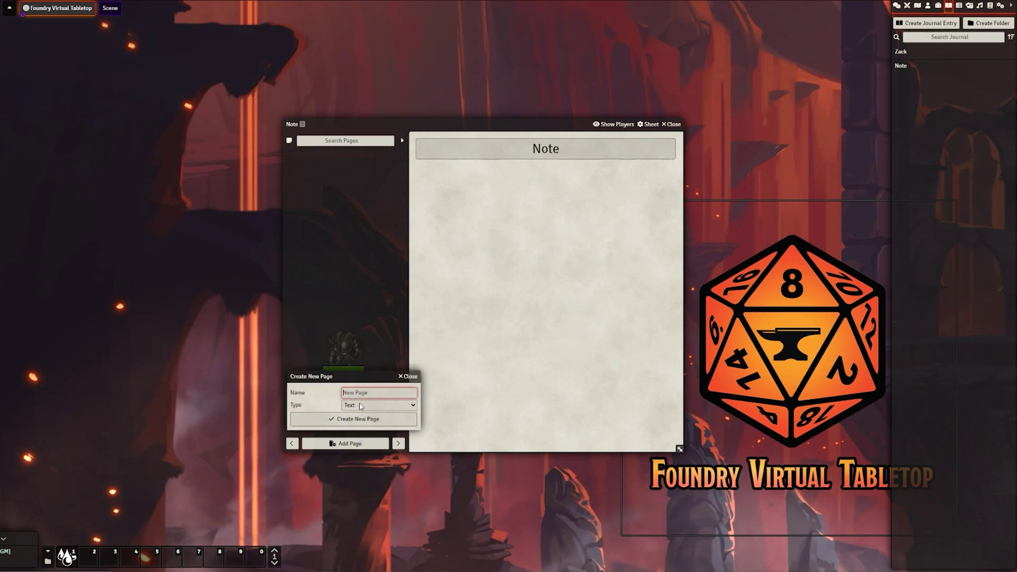
type("Secret")
key("Return")
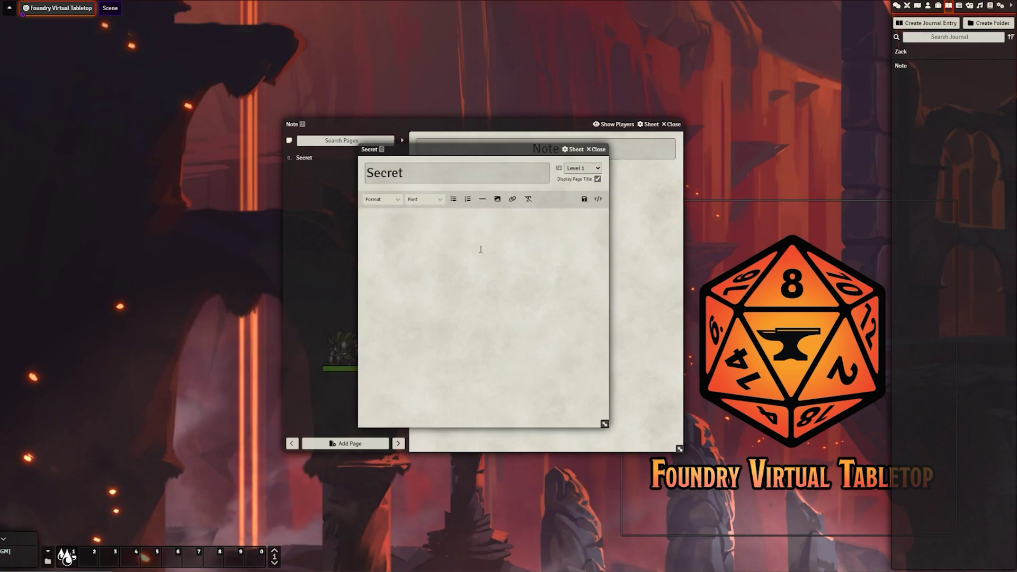
type("This is")
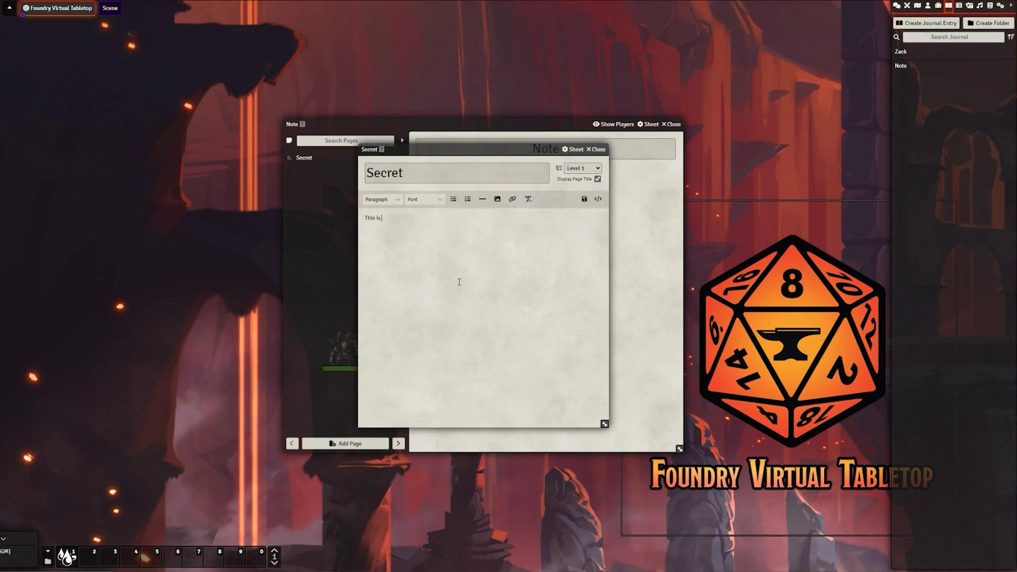
type(" a note")
key("ctrl+s")
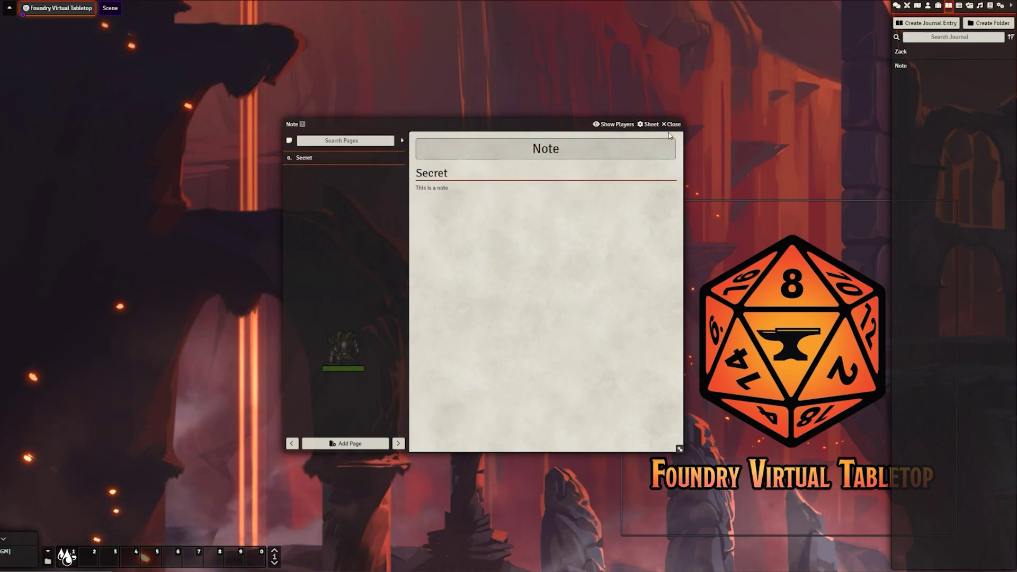
Step: Close the Note journal, set its ownership level for All Players and save the configuration
left_click(671, 124)
right_click(901, 68)
left_click(924, 106)
left_click(831, 97)
left_click(816, 117)
left_click(803, 129)
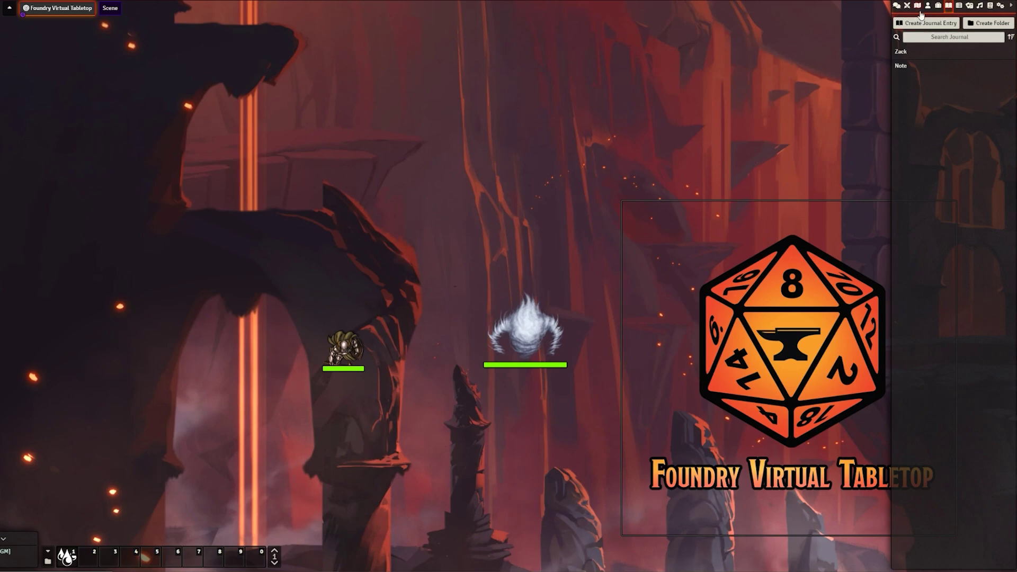
Step: Create a rollable table named Wild Magic
left_click(958, 5)
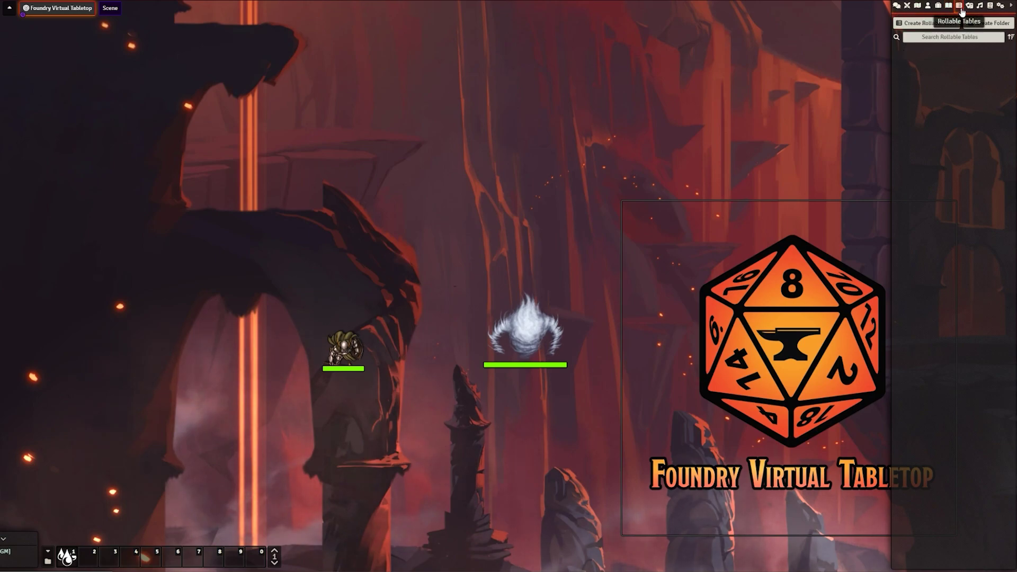
left_click(928, 24)
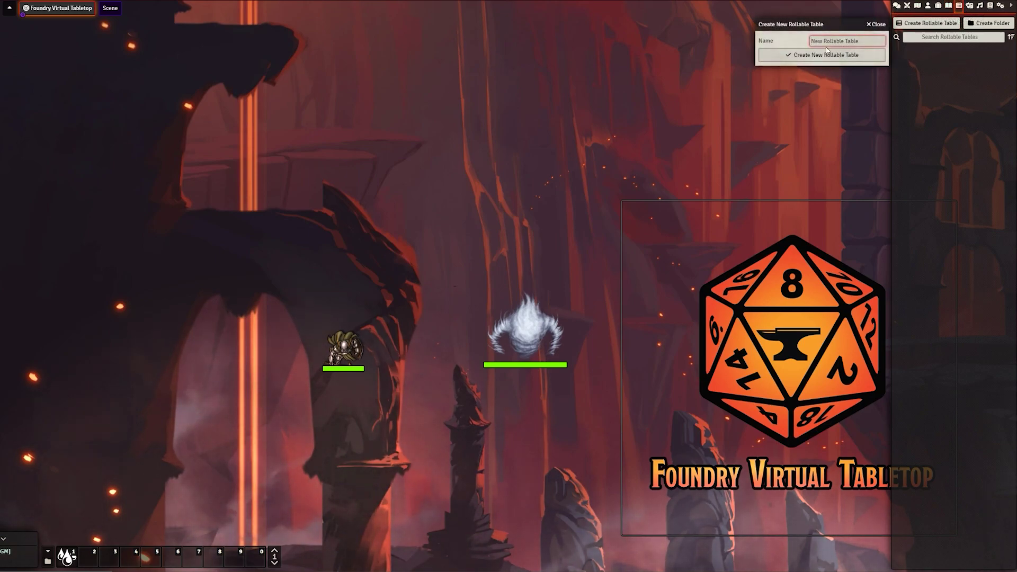
type("Wild Magic")
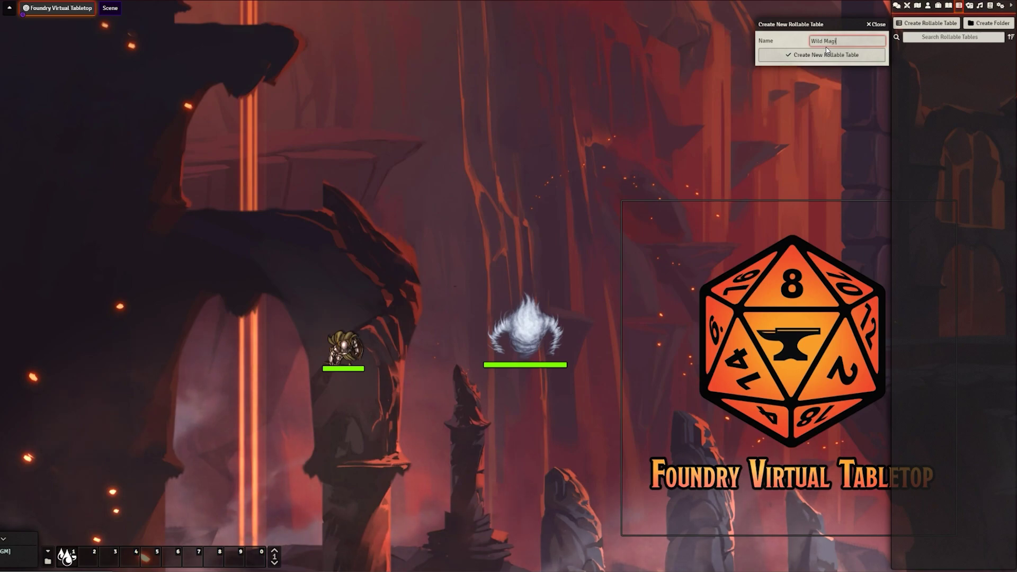
key("Return")
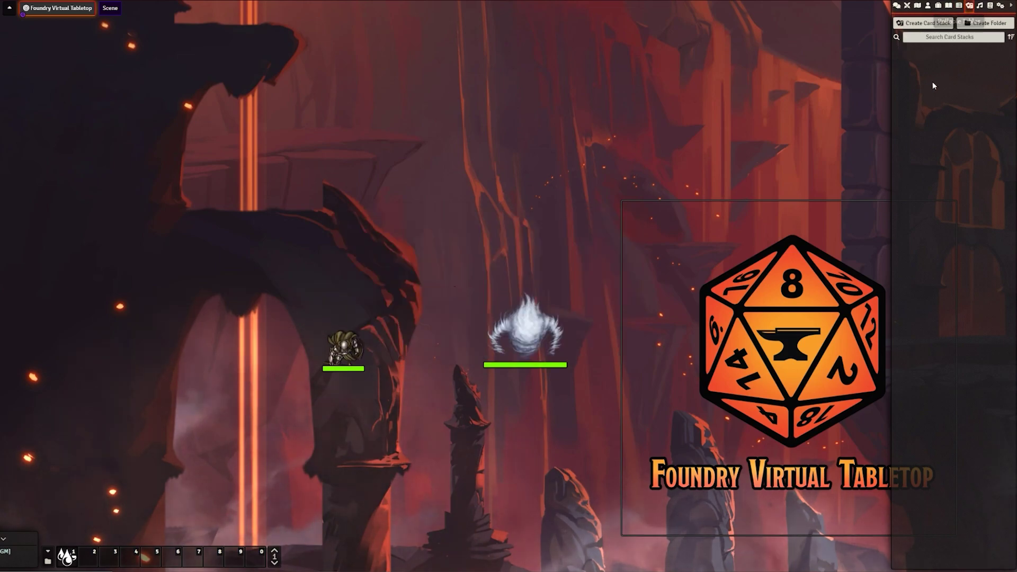
Step: Create a card deck named DragonDeck using the Poker Deck (Dark) preset
left_click(932, 24)
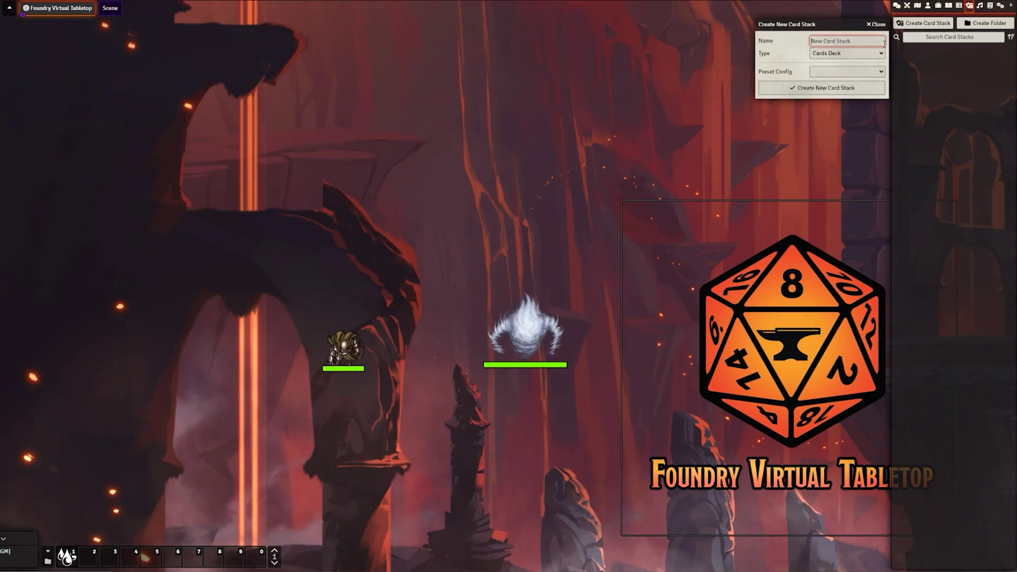
type("Dar")
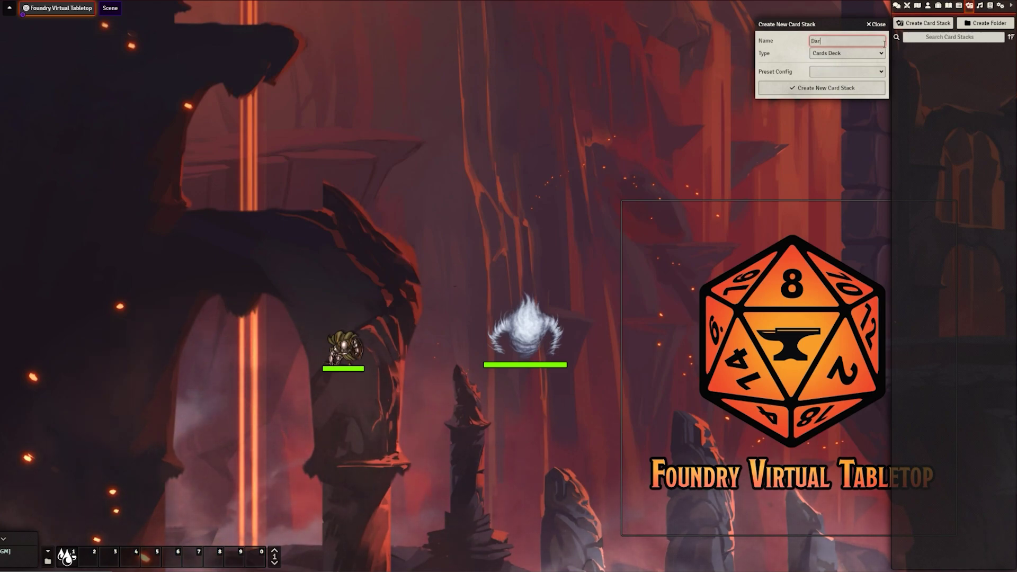
type("gonDeck")
left_click(857, 71)
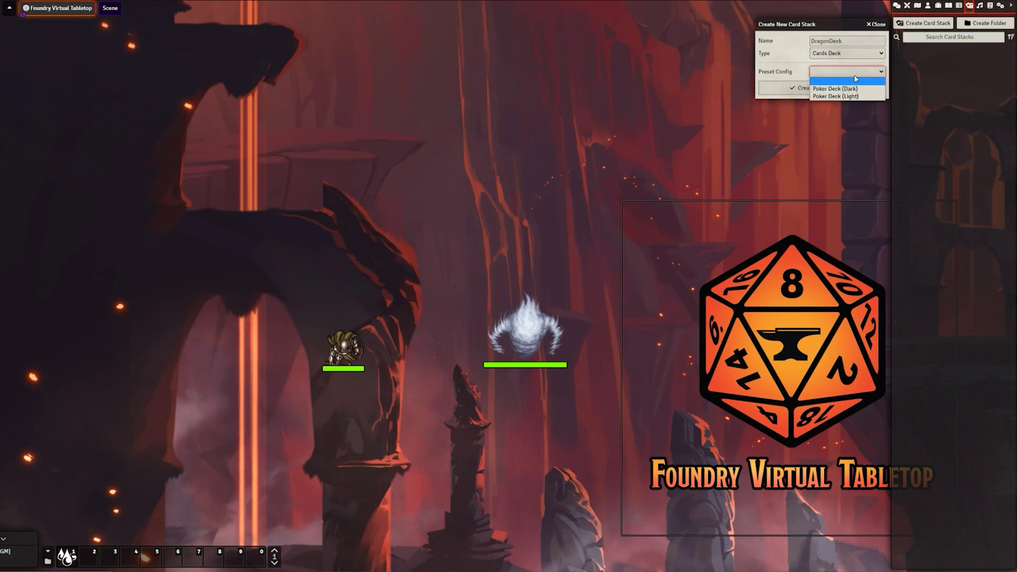
left_click(835, 88)
left_click(786, 88)
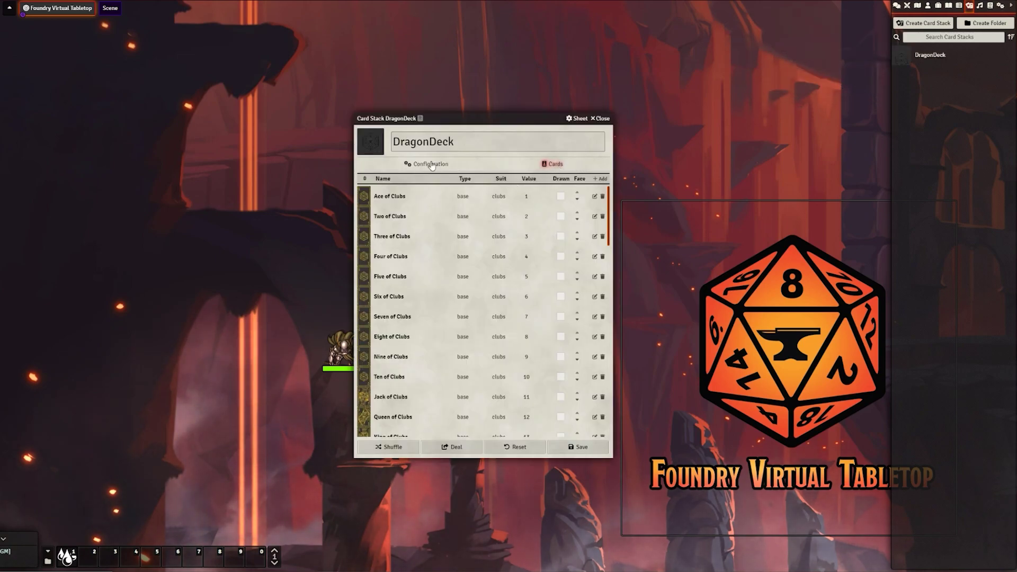
Step: Shuffle the DragonDeck, look through its card order and close the deck sheet
left_click(389, 446)
scroll(536, 274, "down", 5)
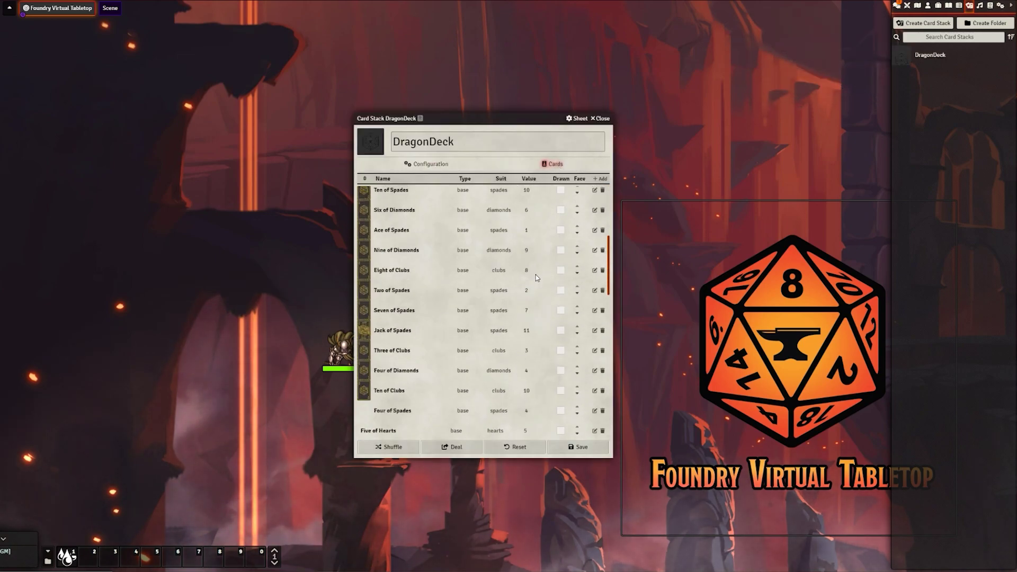
scroll(536, 274, "down", 1)
left_click(600, 118)
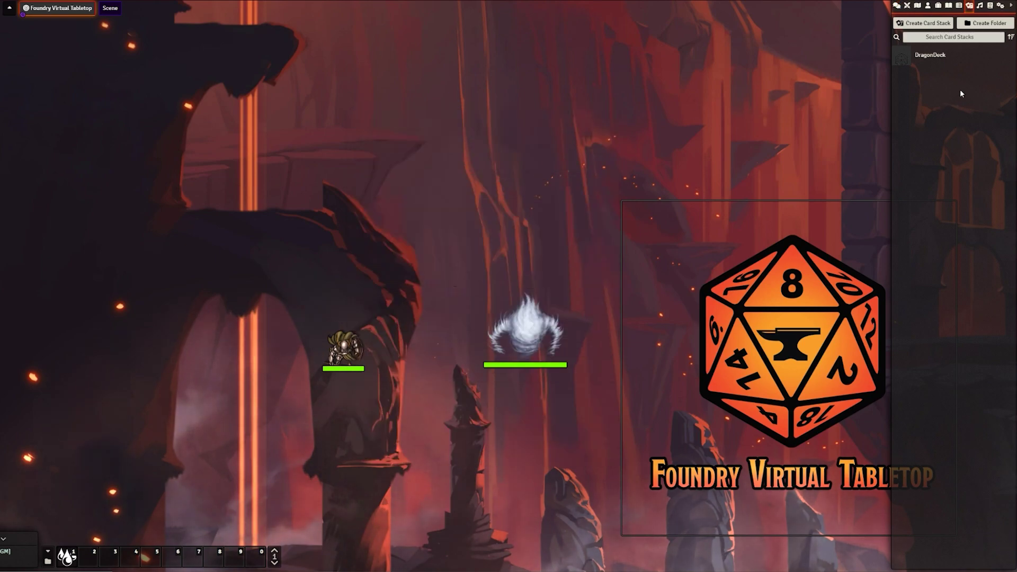
Step: View the playlist directory and its new-playlist form, leaving the form without creating a playlist
left_click(979, 6)
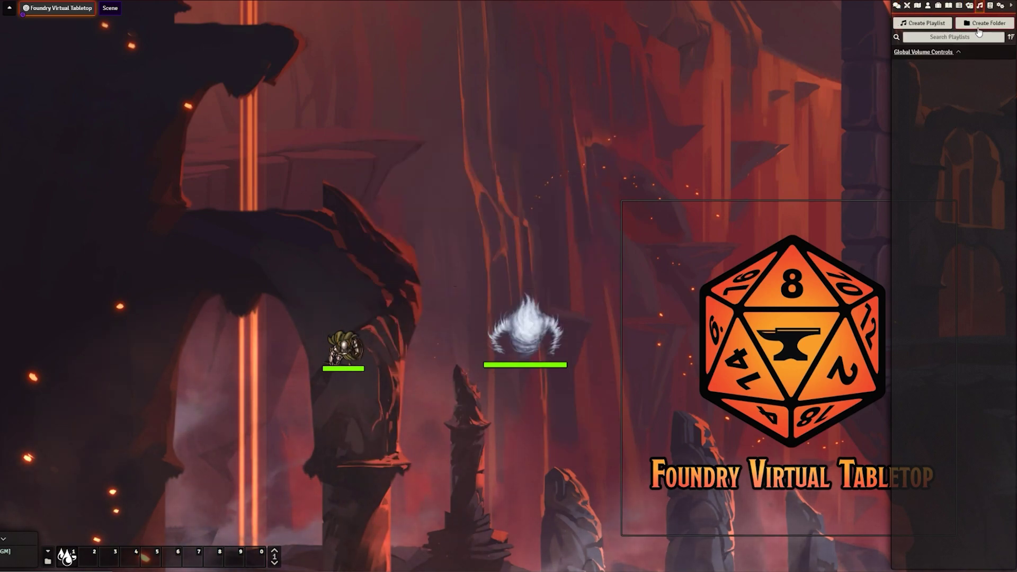
left_click(926, 24)
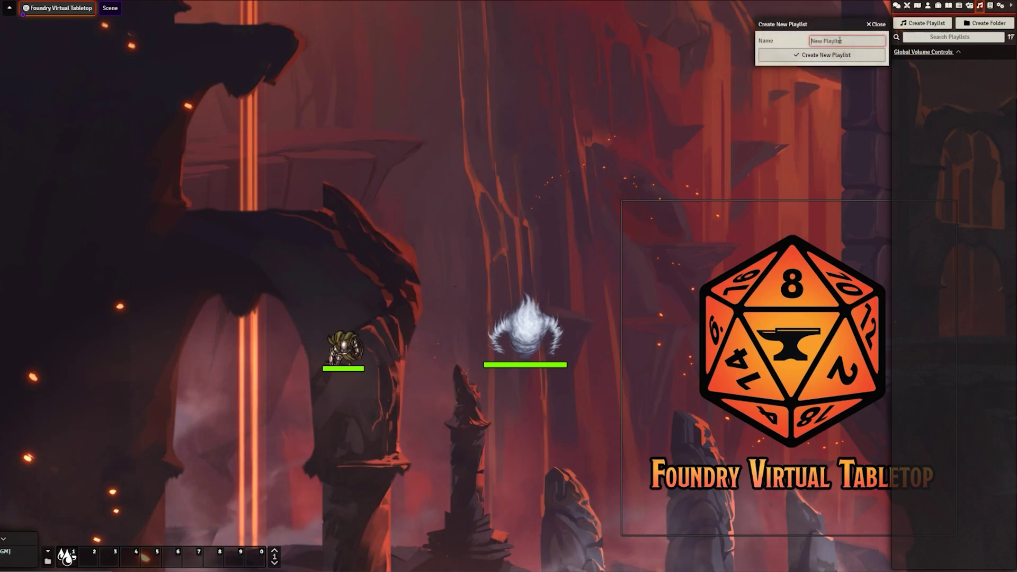
left_click(876, 24)
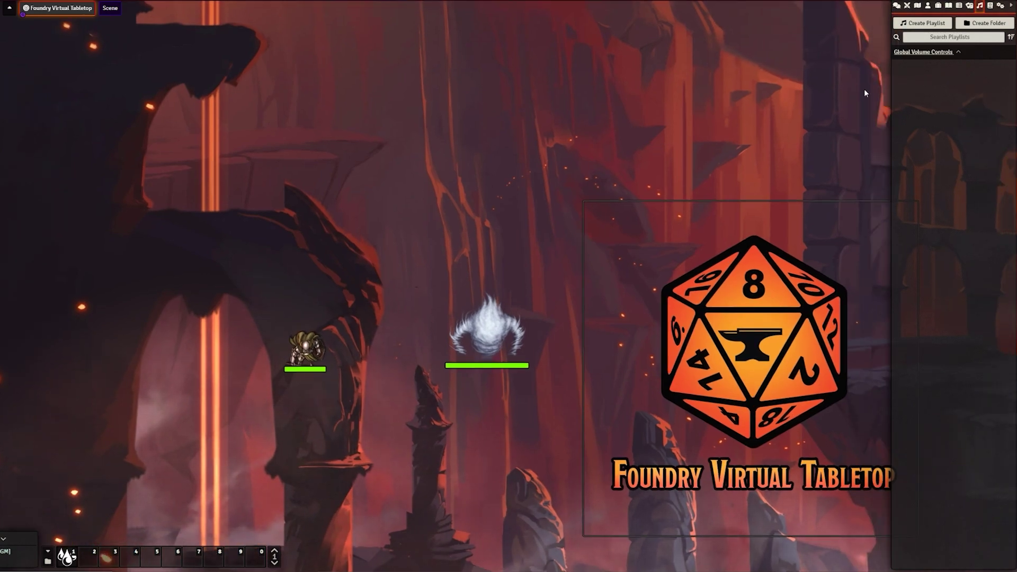
Step: Place a Bearded Devil from the Monsters (SRD) compendium on the scene above the Air Elemental and close the compendium
left_click(990, 5)
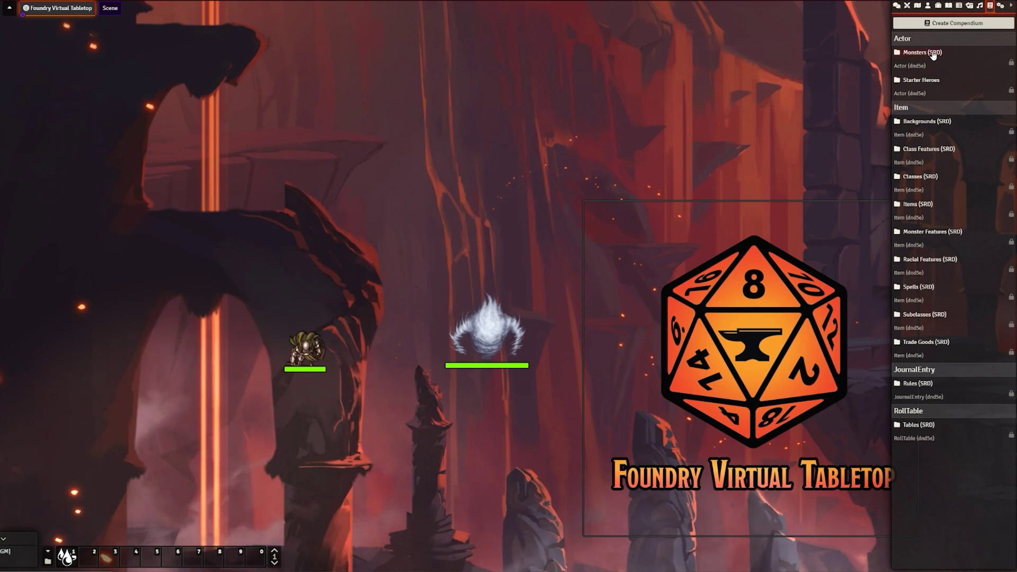
left_click(904, 57)
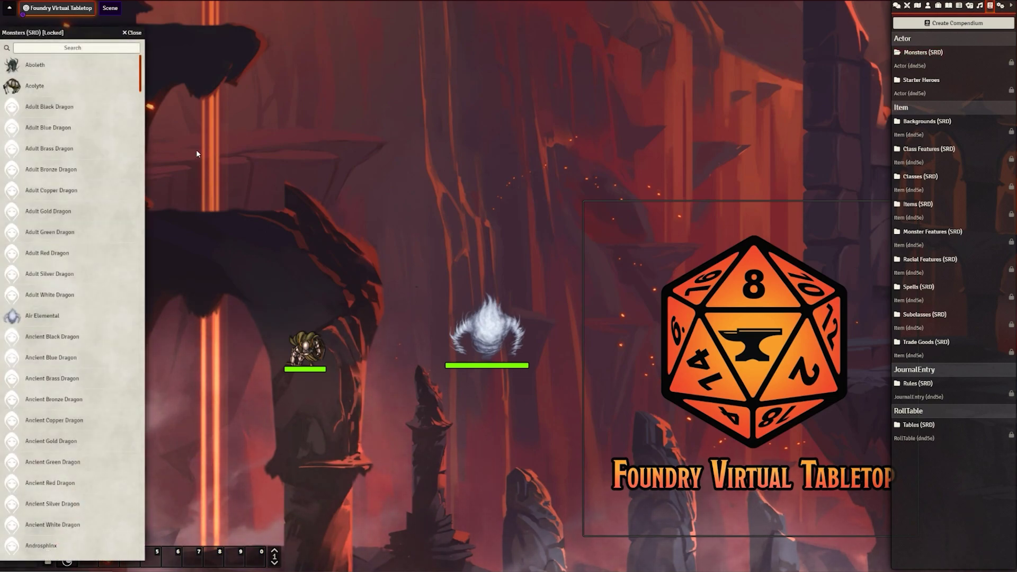
scroll(46, 210, "down", 6)
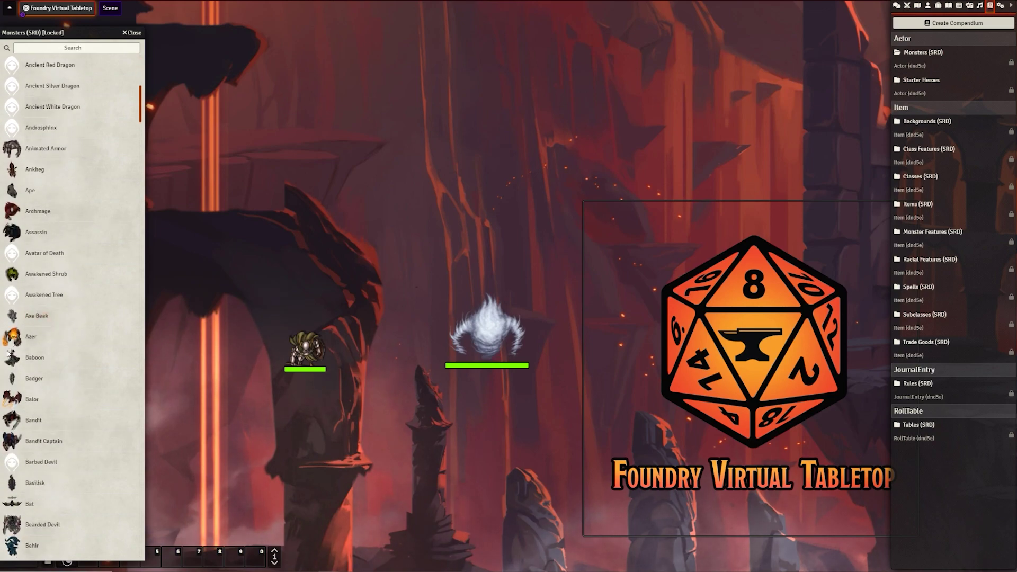
scroll(36, 283, "down", 3)
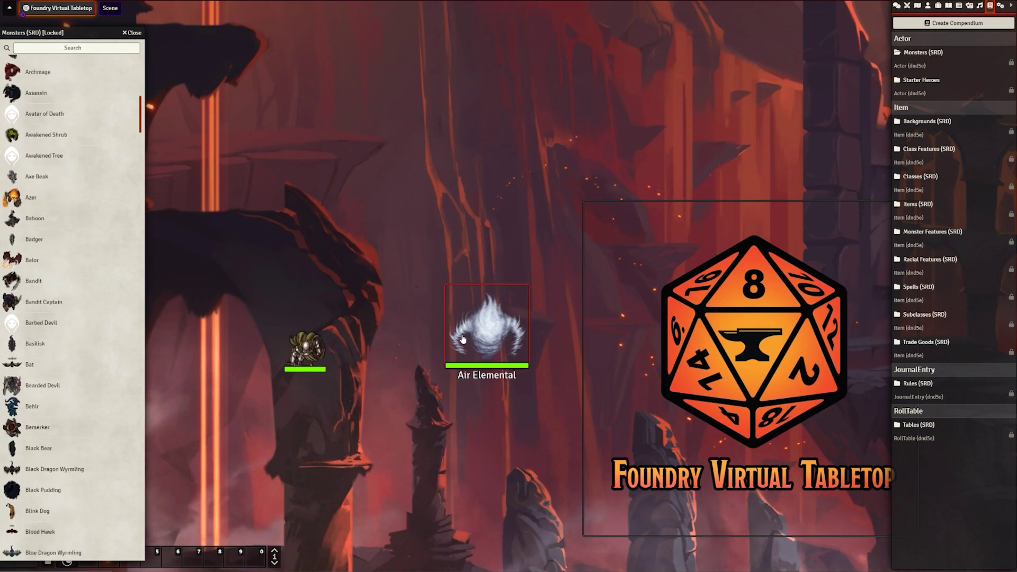
left_click_drag(18, 389, 471, 231)
left_click(134, 42)
Step: Use the Glaive attack from the Bearded Devil's features and view its card in the chat log
double_click(469, 228)
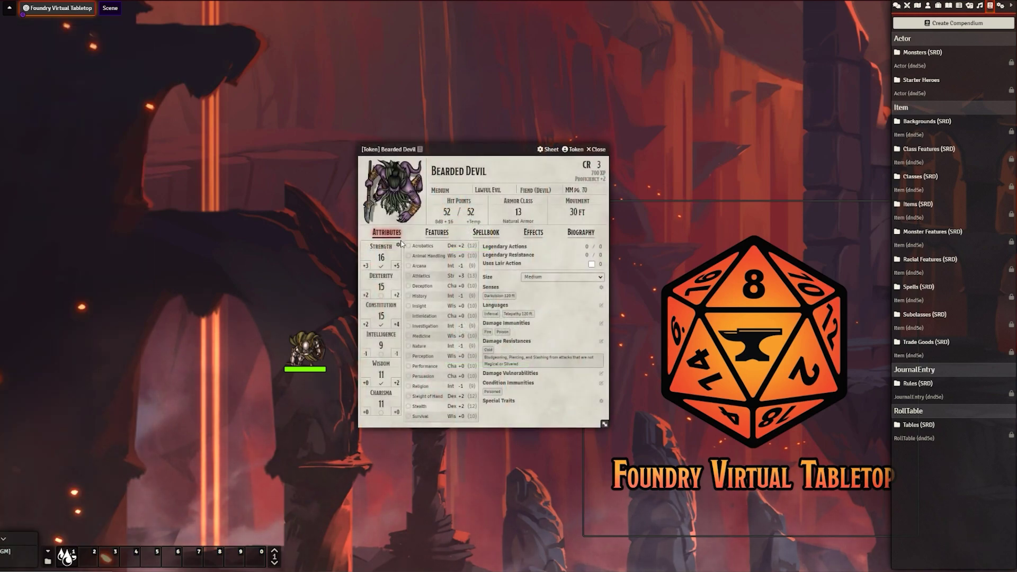
left_click(446, 236)
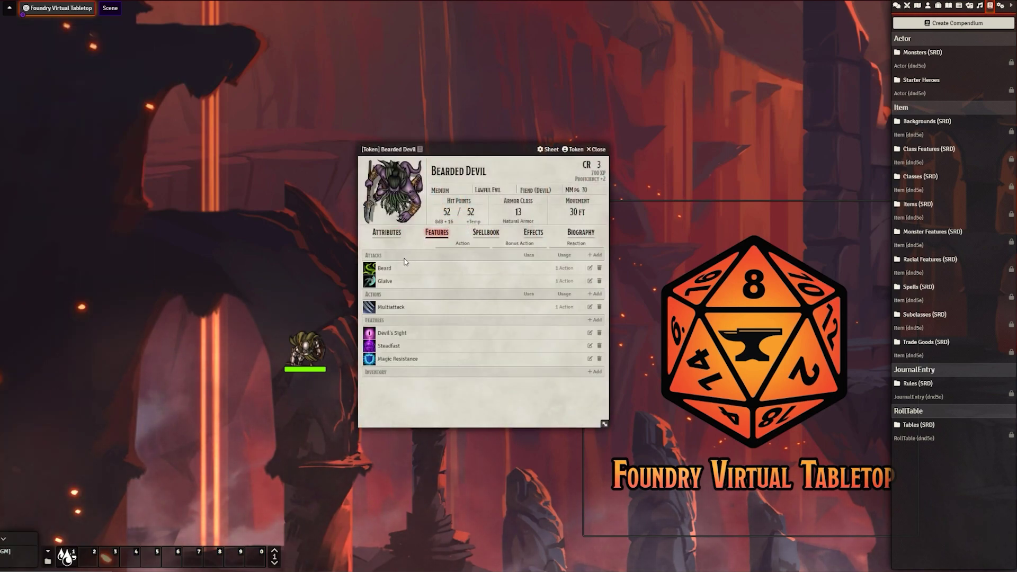
left_click(369, 282)
left_click(896, 6)
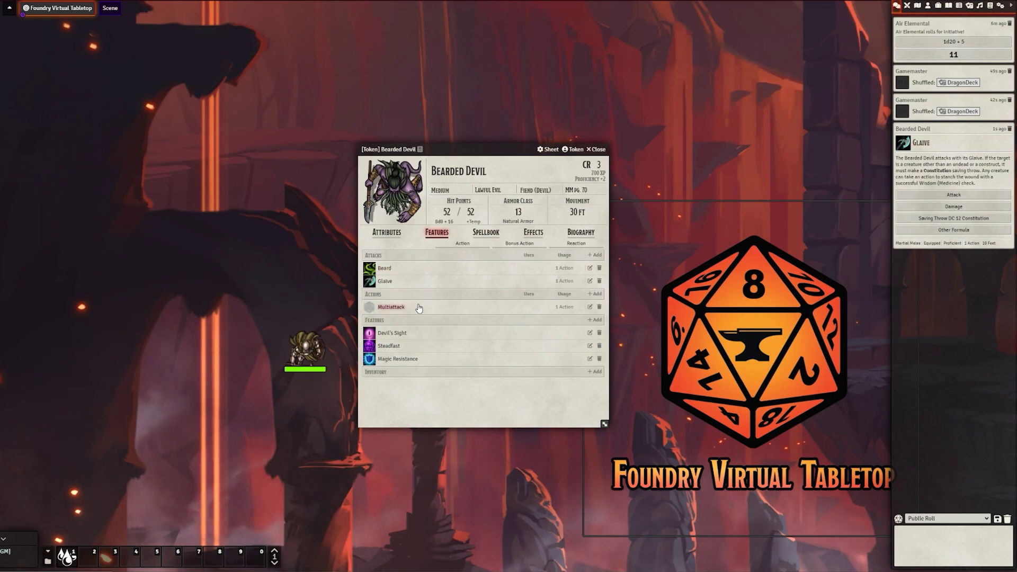
Step: Set the chat roll mode to Private GM Roll, use the Bearded Devil's Glaive again and close its sheet
left_click(946, 518)
left_click(948, 536)
left_click(369, 280)
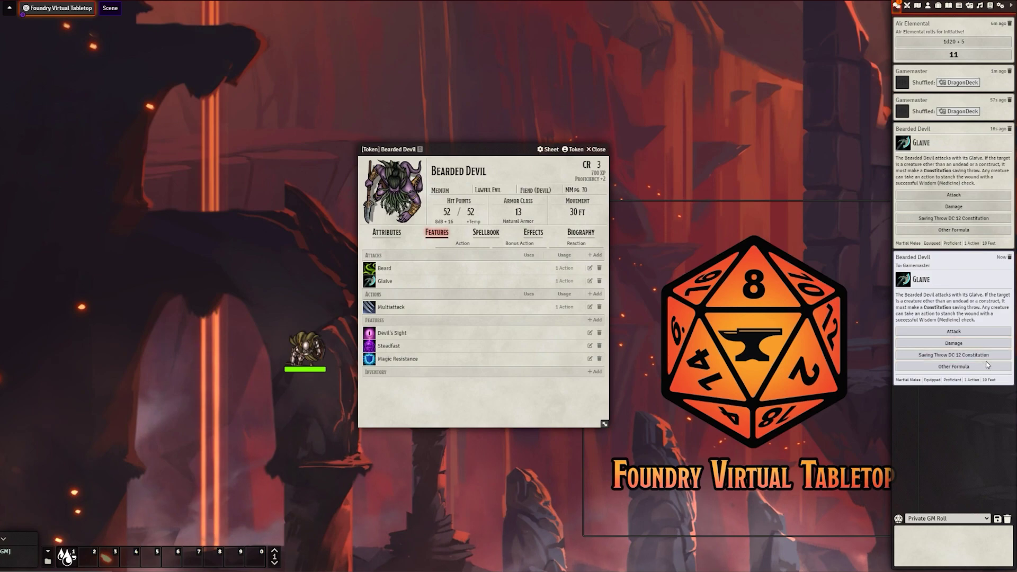
left_click(596, 149)
Step: Show the game settings overview
left_click(1000, 5)
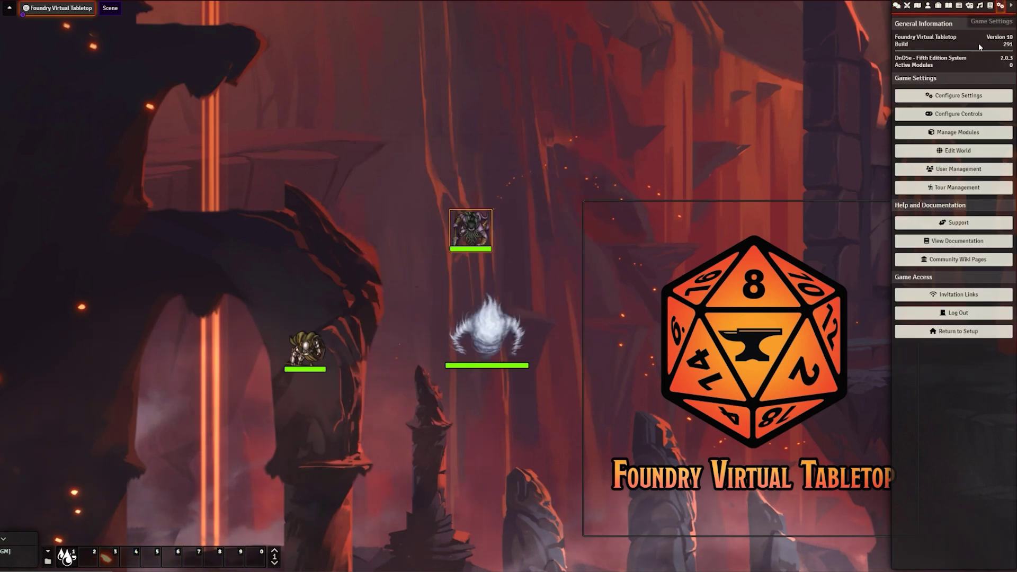